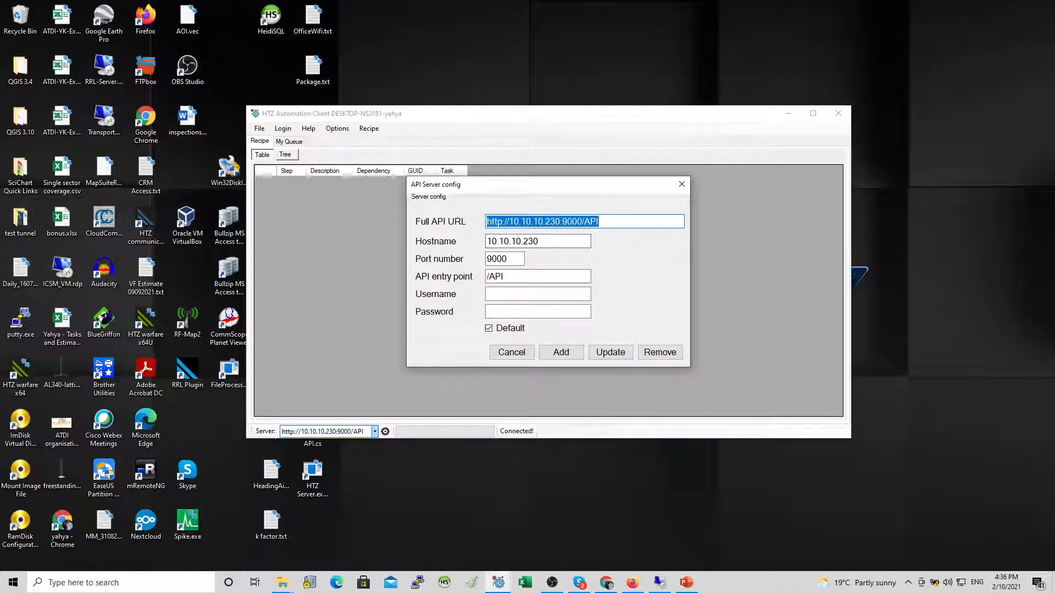
Step: Close the API server configuration and open a new automation task from the recipe table
{"action": "left_click", "coordinate": [681, 184]}
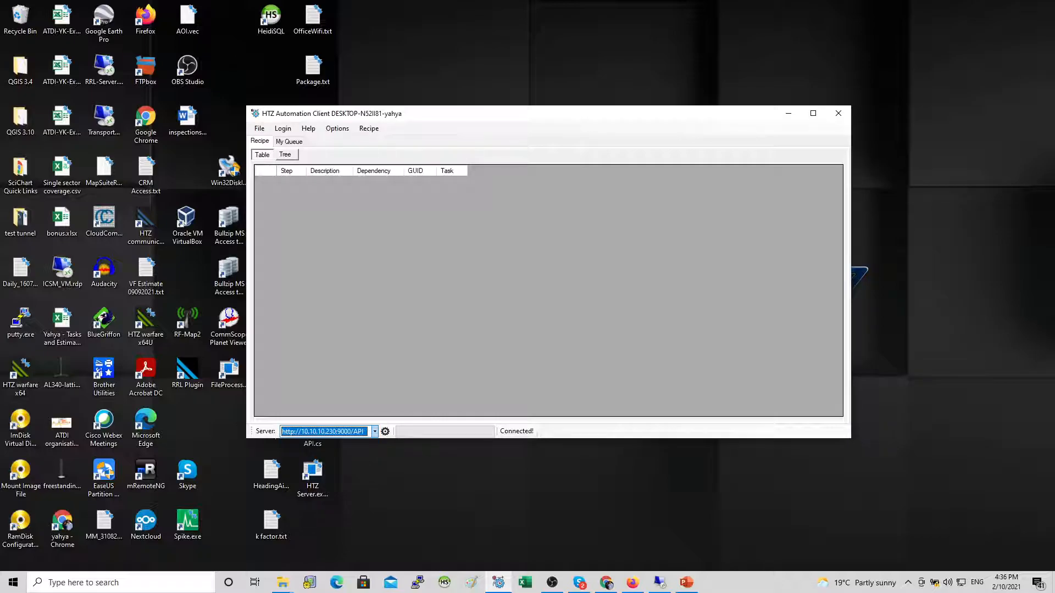
{"action": "right_click", "coordinate": [351, 199]}
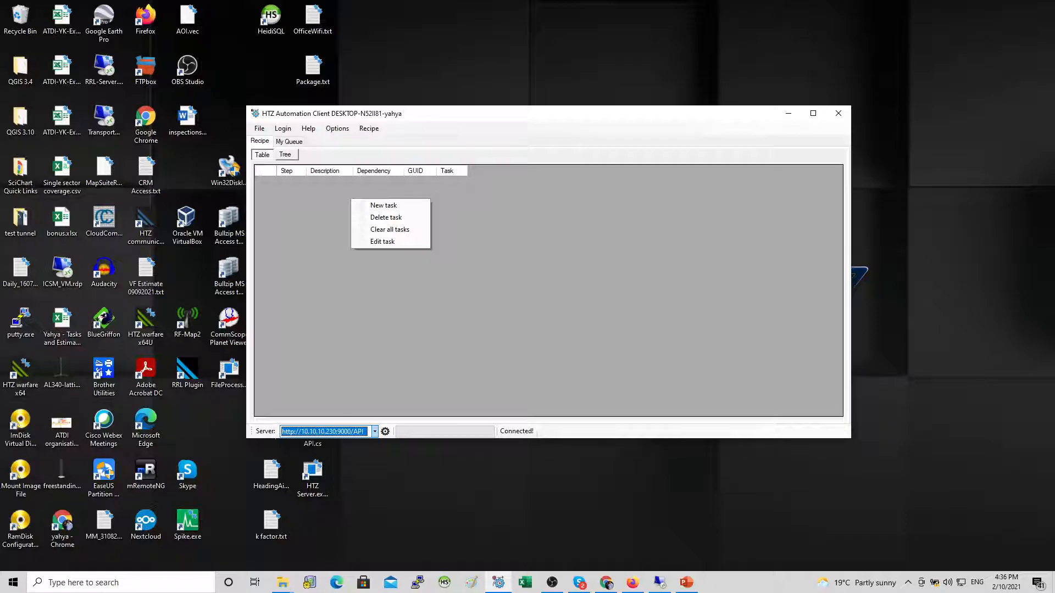
{"action": "left_click", "coordinate": [369, 128]}
{"action": "right_click", "coordinate": [314, 205]}
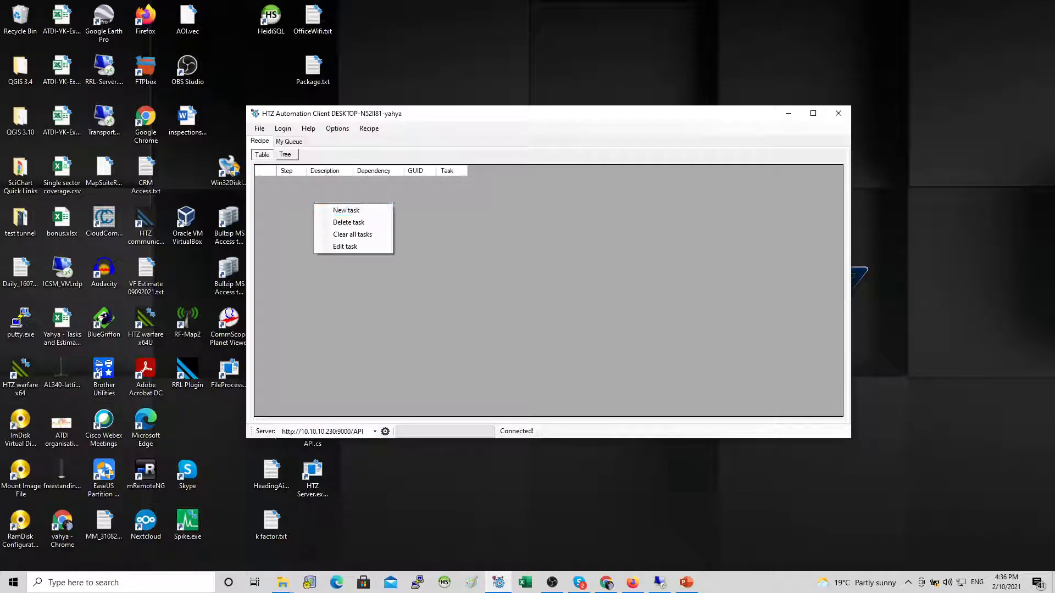
{"action": "left_click", "coordinate": [346, 210]}
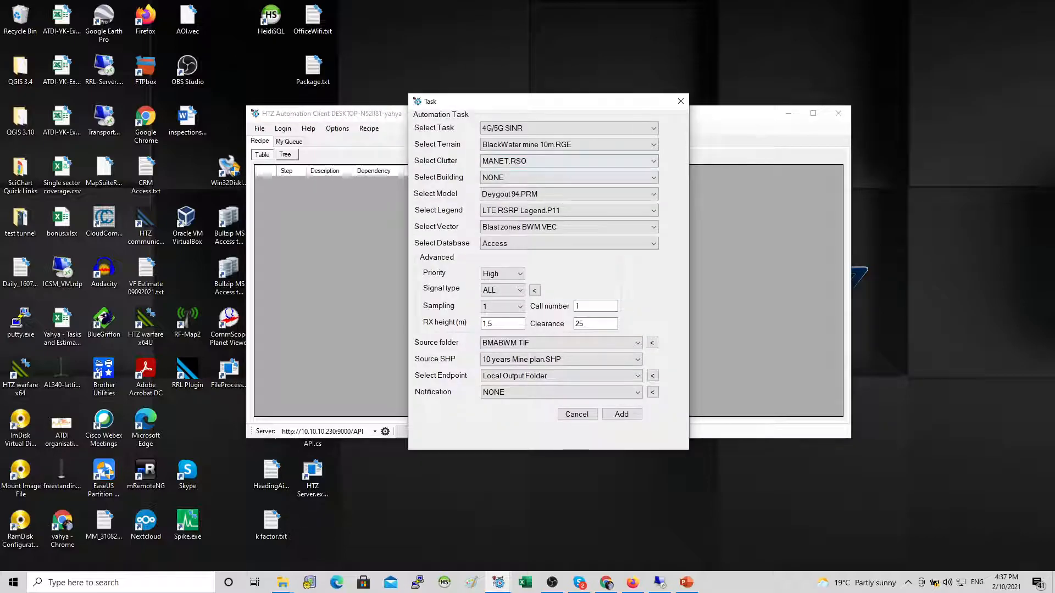
Step: Set the task to Coverage calculation (Activated + De-activated) and the terrain to UK50m.RGE
{"action": "left_click", "coordinate": [569, 128]}
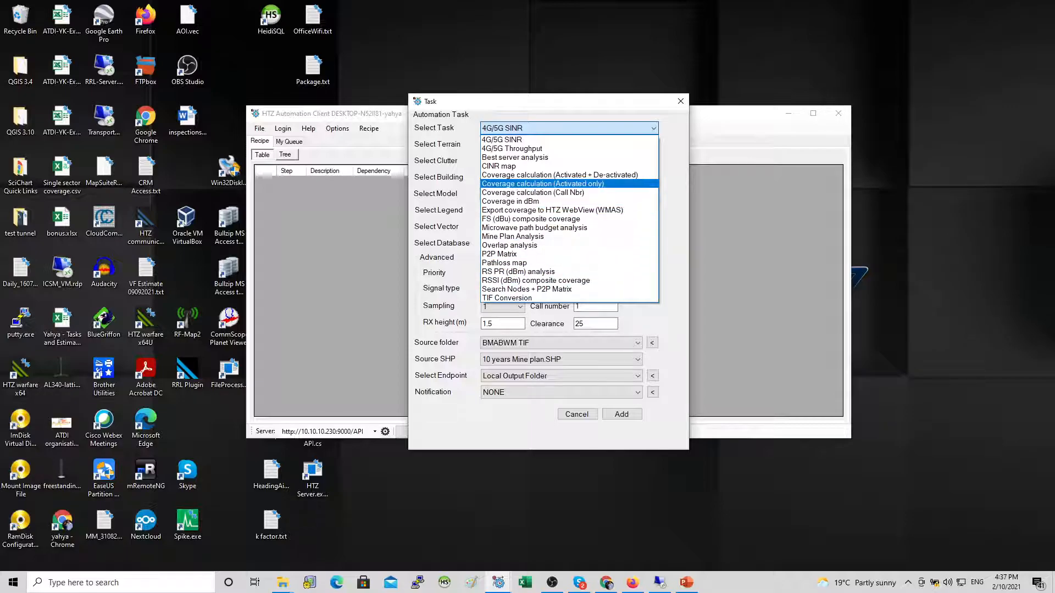
{"action": "left_click", "coordinate": [559, 175]}
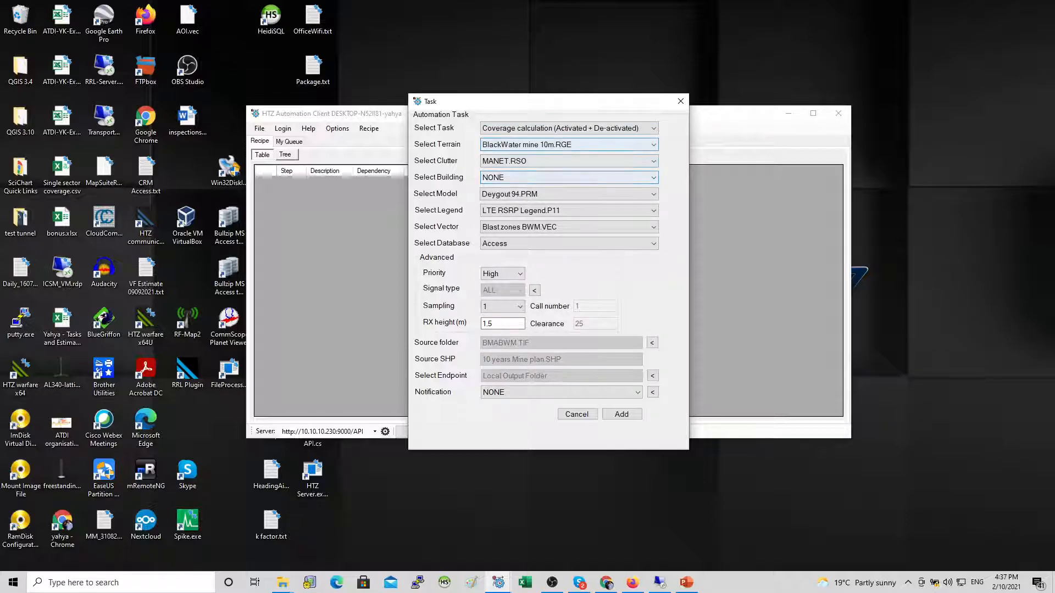
{"action": "left_click", "coordinate": [569, 145]}
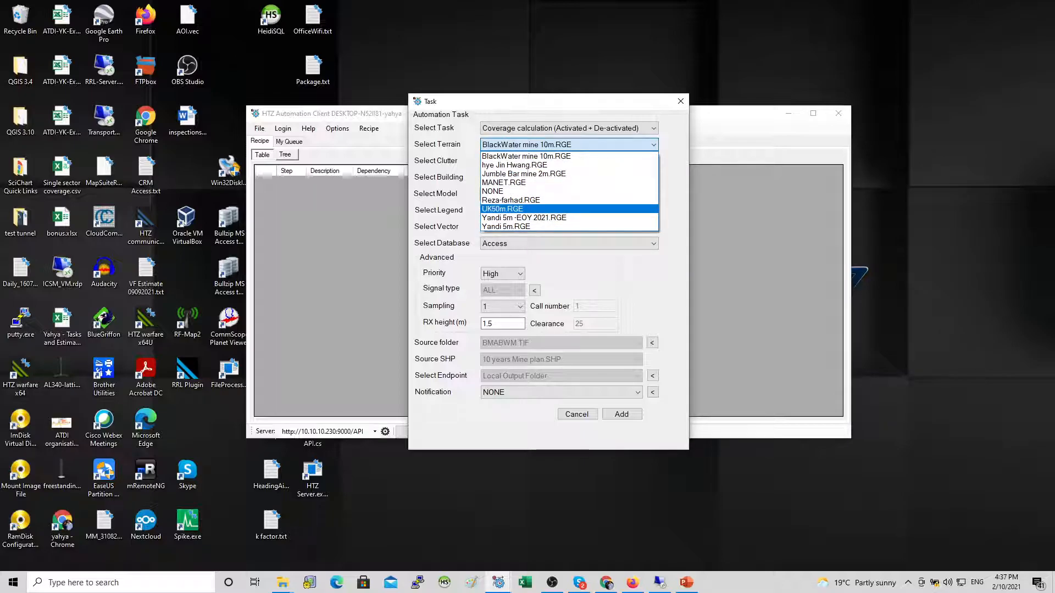
{"action": "left_click", "coordinate": [569, 209]}
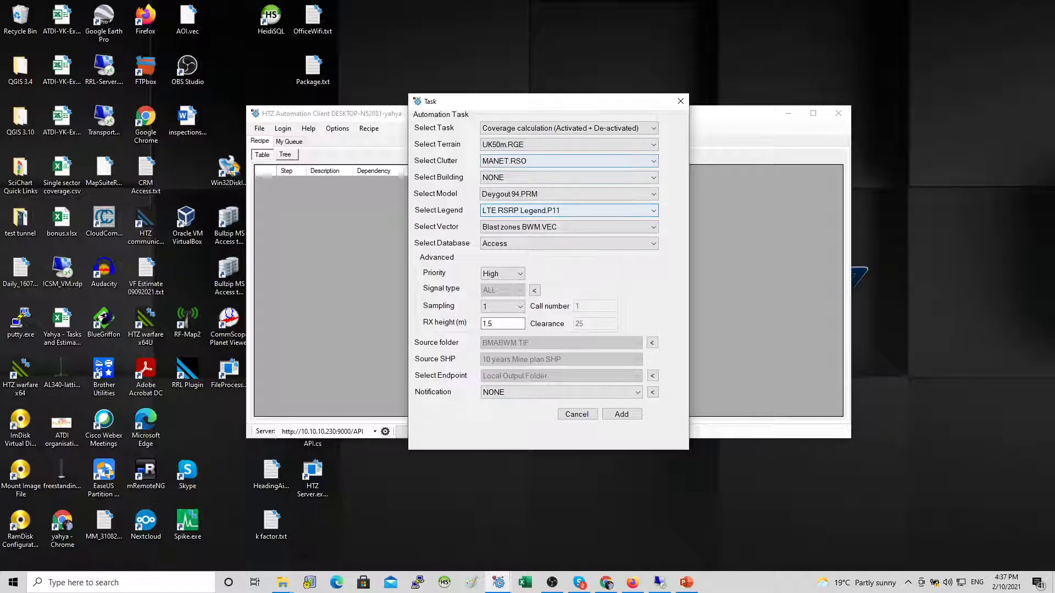
Step: Set the clutter to UK50m.RSO and keep Deygout94.PRM as the propagation model
{"action": "left_click", "coordinate": [569, 161]}
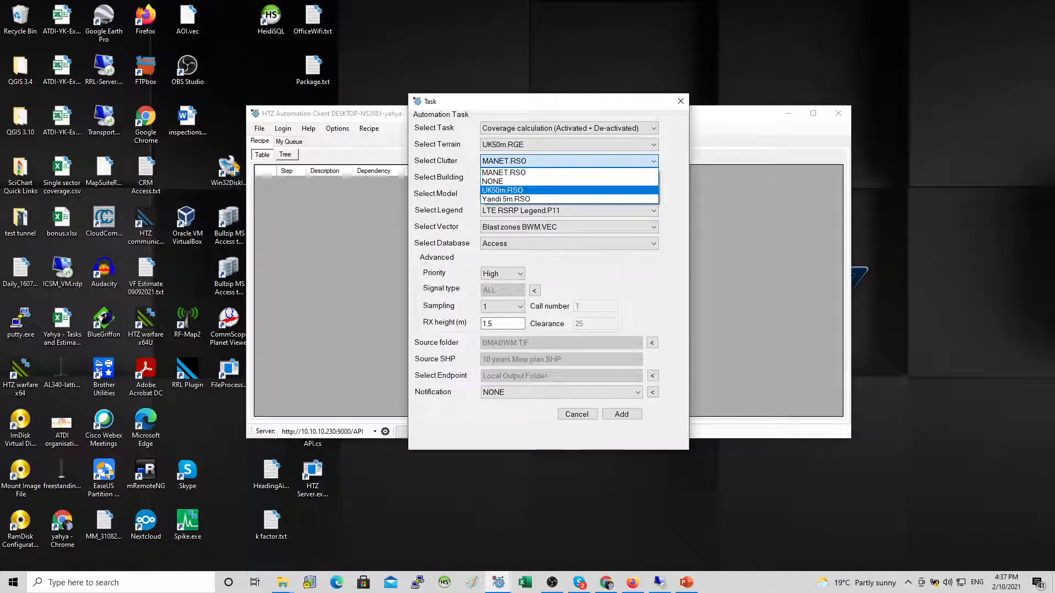
{"action": "left_click", "coordinate": [569, 190]}
{"action": "left_click", "coordinate": [569, 177]}
{"action": "left_click", "coordinate": [570, 188]}
{"action": "left_click", "coordinate": [569, 194]}
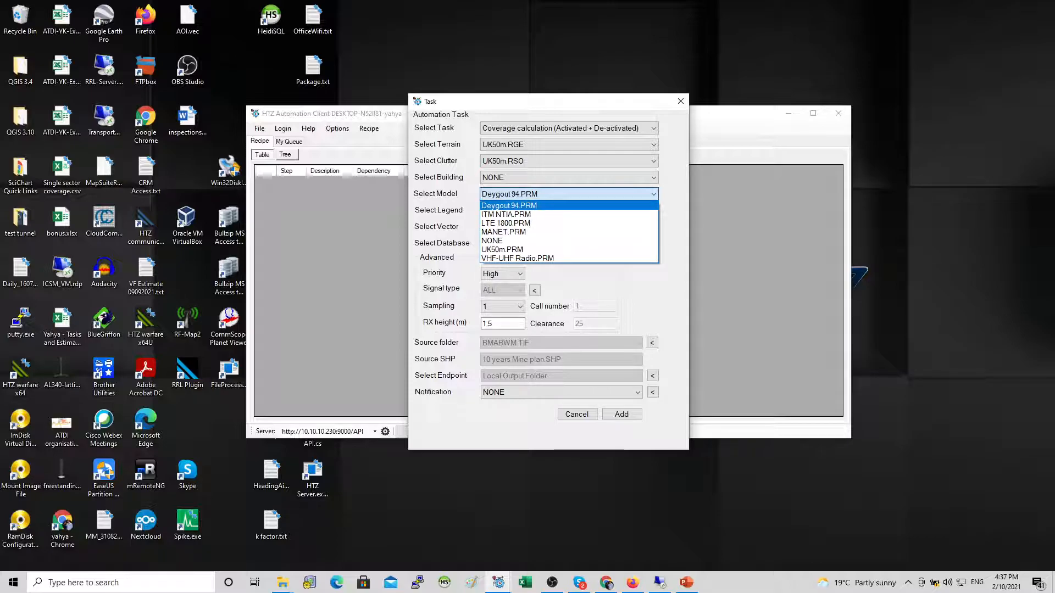
{"action": "left_click", "coordinate": [528, 206]}
Step: Set the legend to UK50m.P11 and the vector to NONE
{"action": "left_click", "coordinate": [528, 211]}
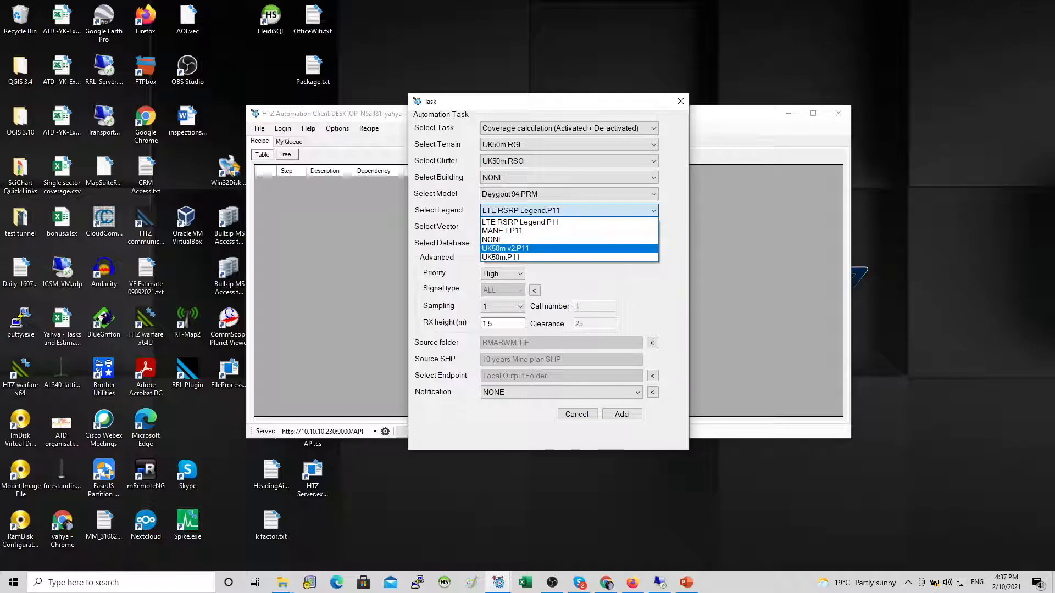
{"action": "left_click", "coordinate": [569, 258]}
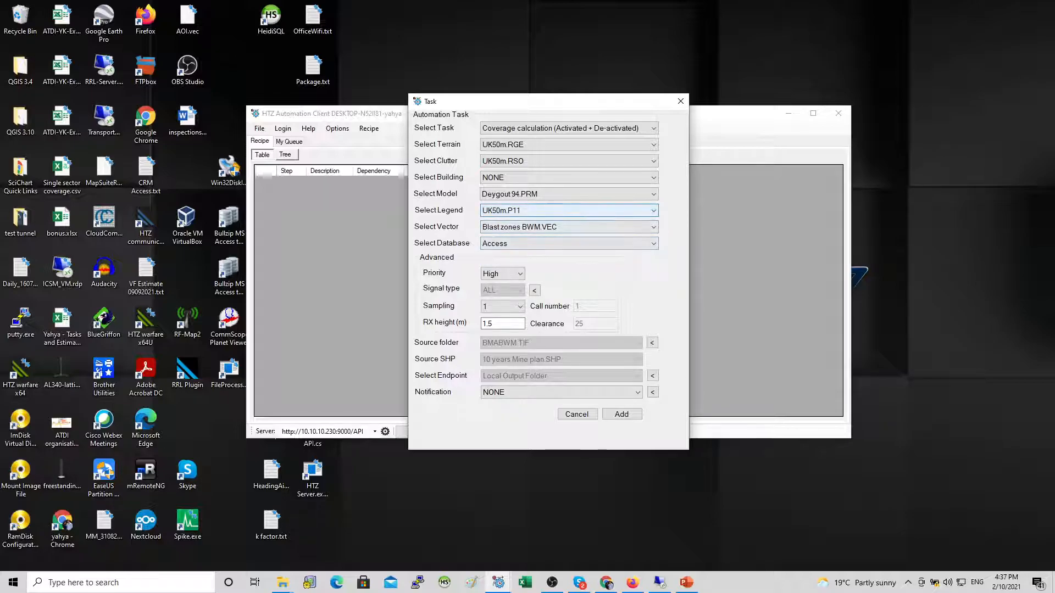
{"action": "left_click", "coordinate": [569, 210]}
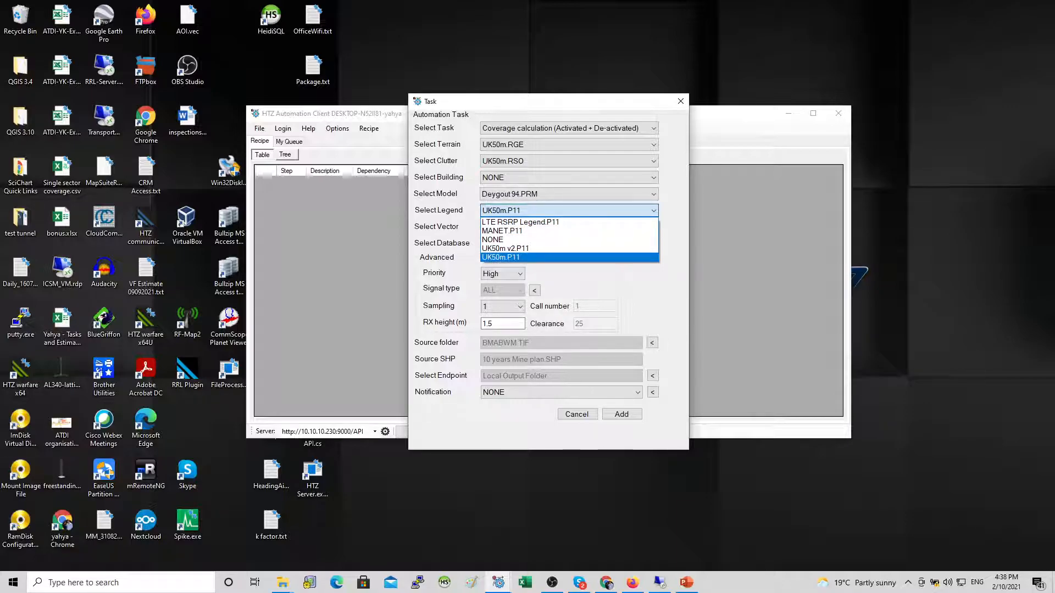
{"action": "left_click", "coordinate": [570, 258]}
{"action": "left_click", "coordinate": [610, 227]}
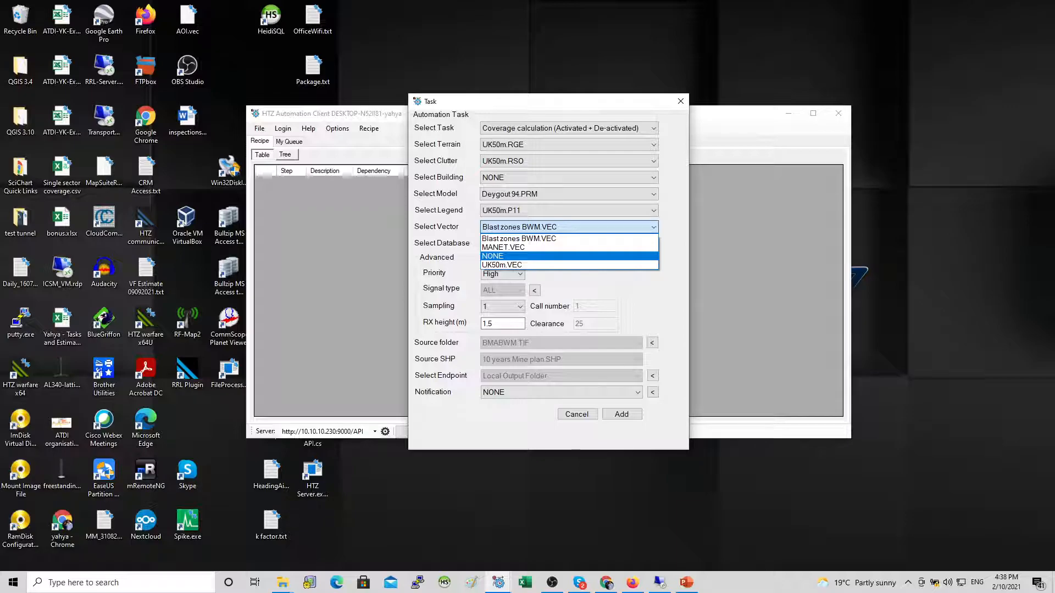
{"action": "key", "text": "Return"}
{"action": "key", "text": "Tab"}
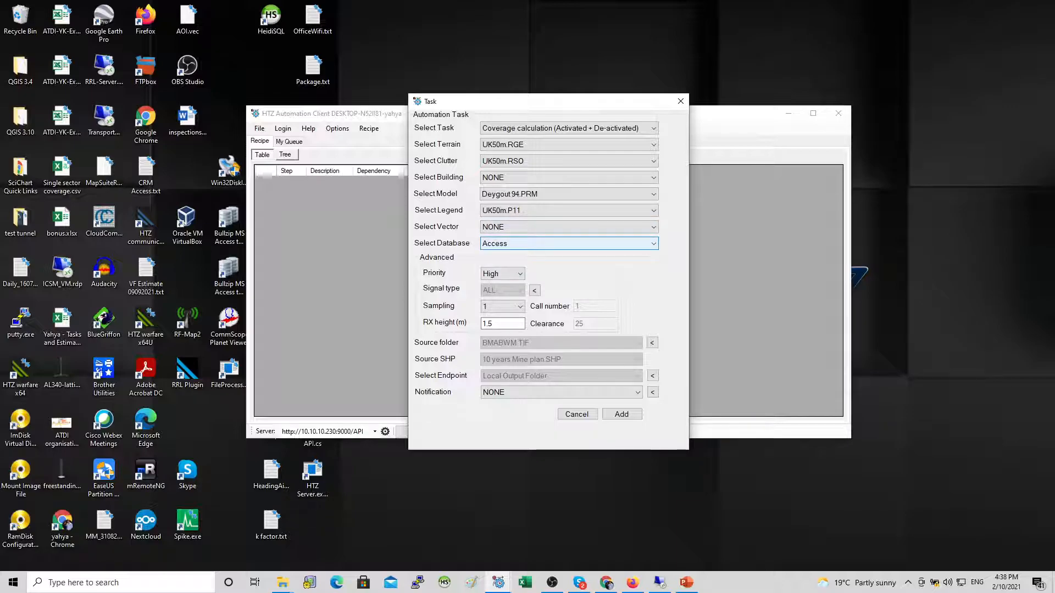
Step: Set the database to SQLight2
{"action": "key", "text": "alt+Down"}
{"action": "key", "text": "Down"}
{"action": "key", "text": "Down"}
{"action": "key", "text": "Down"}
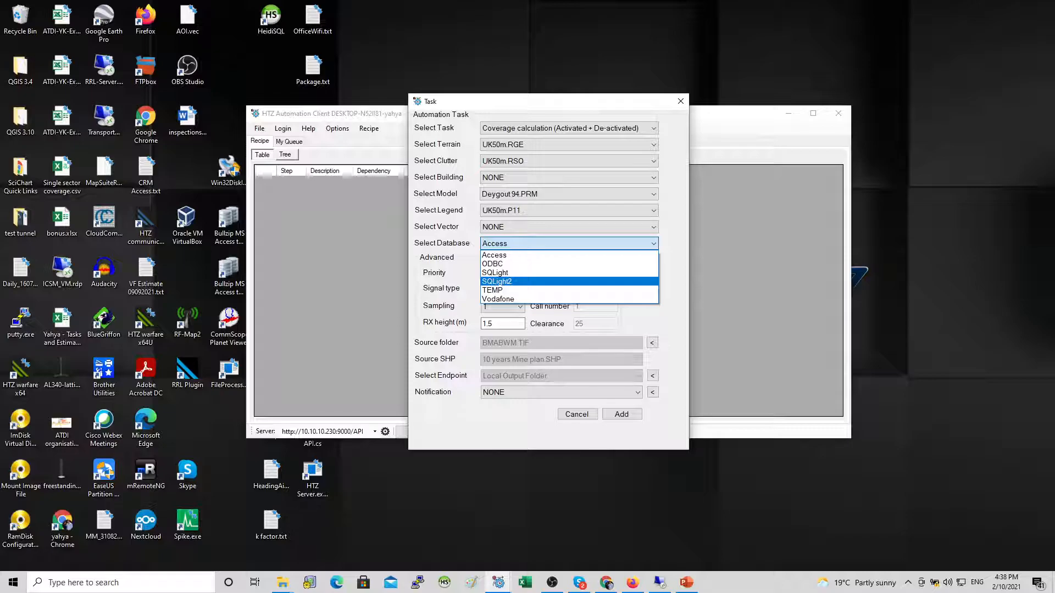
{"action": "key", "text": "Up"}
{"action": "key", "text": "Down"}
{"action": "key", "text": "Return"}
Step: Set the notification to NONE and add the task to the recipe
{"action": "double_click", "coordinate": [488, 324]}
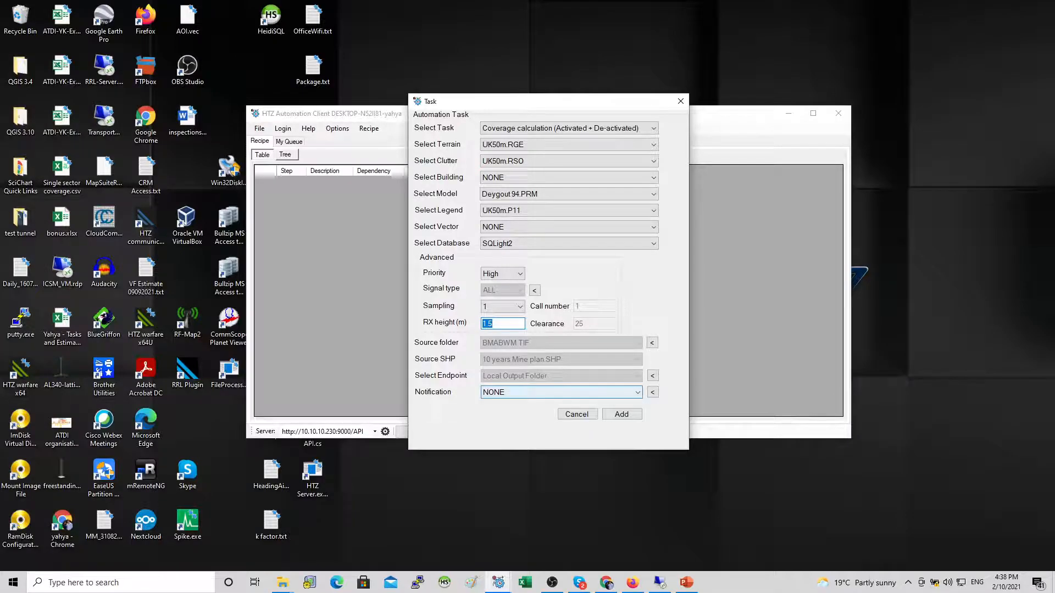
{"action": "left_click", "coordinate": [560, 392]}
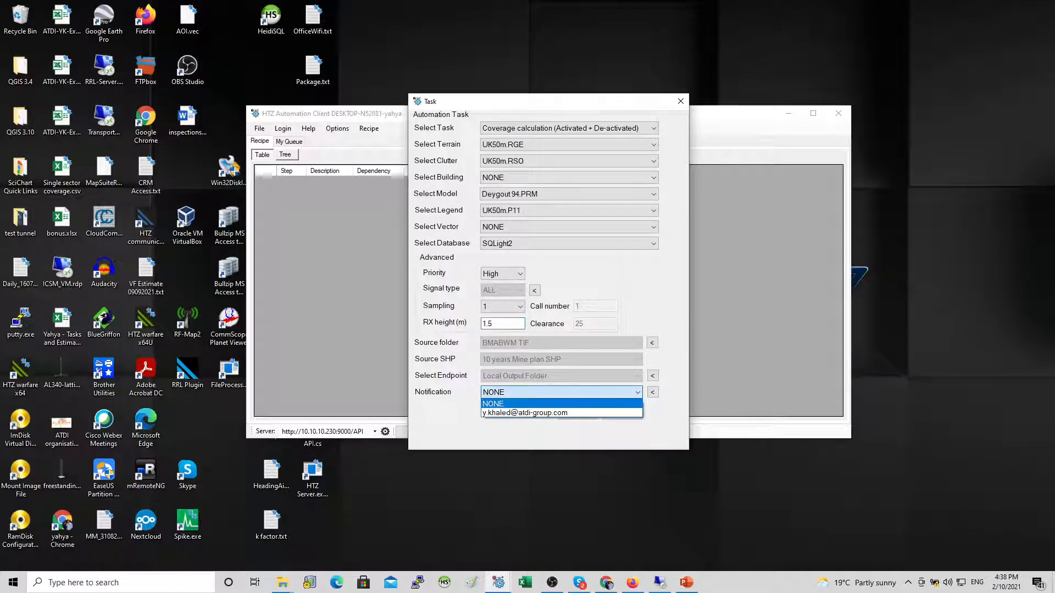
{"action": "left_click", "coordinate": [560, 404]}
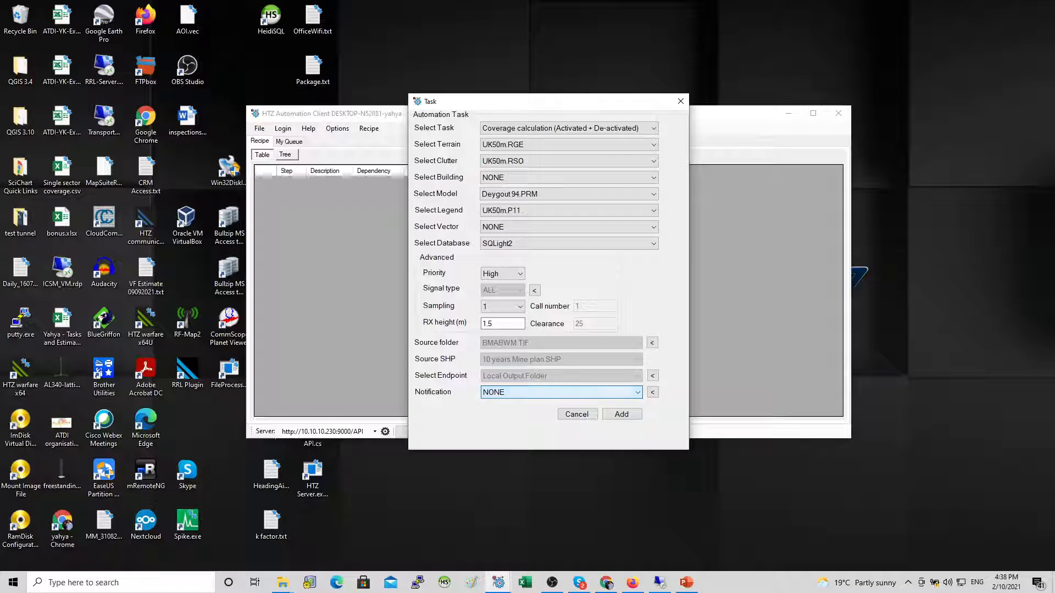
{"action": "left_click", "coordinate": [622, 415]}
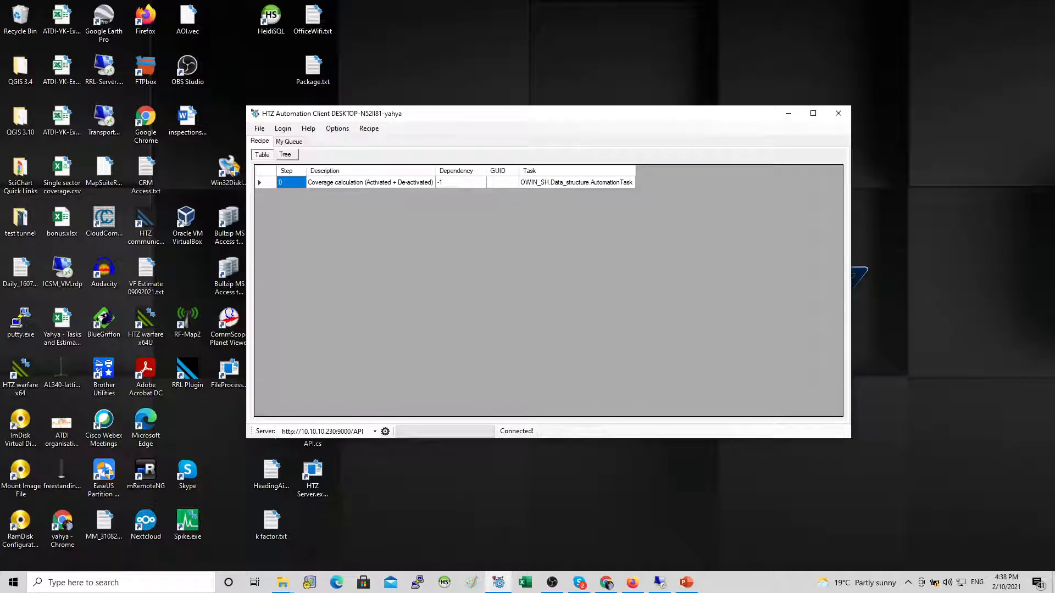
Step: Open a second new task and set its type to Coverage in dBm
{"action": "right_click", "coordinate": [367, 204]}
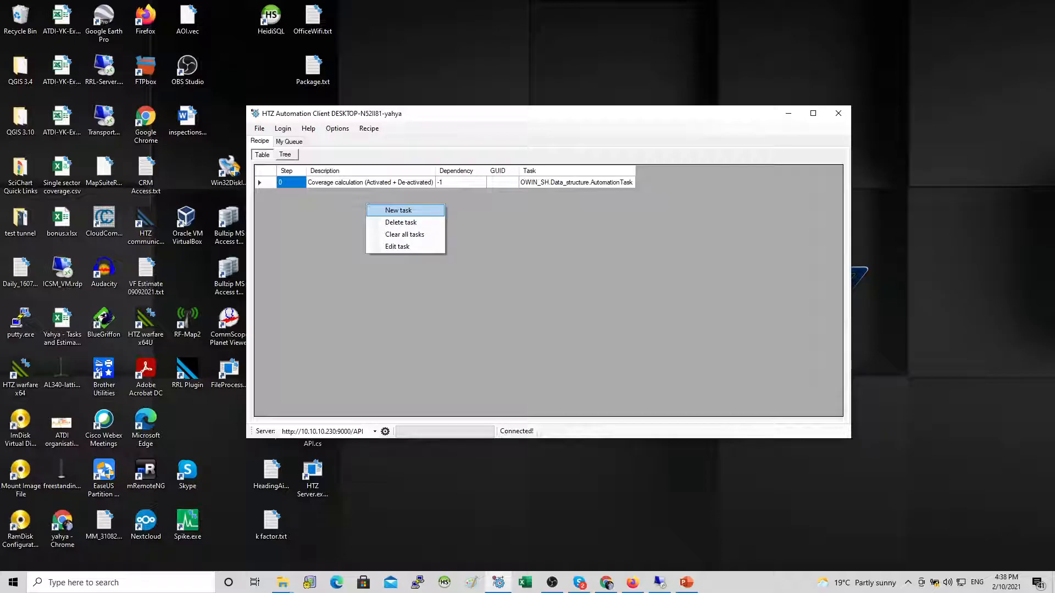
{"action": "left_click", "coordinate": [398, 210]}
{"action": "left_click", "coordinate": [653, 128]}
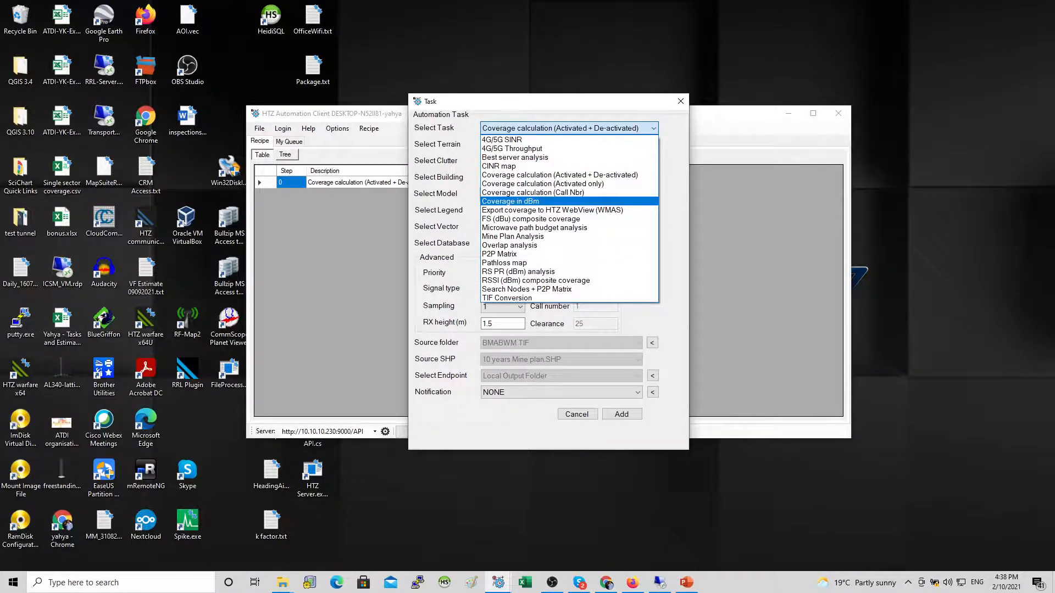
{"action": "left_click", "coordinate": [549, 202]}
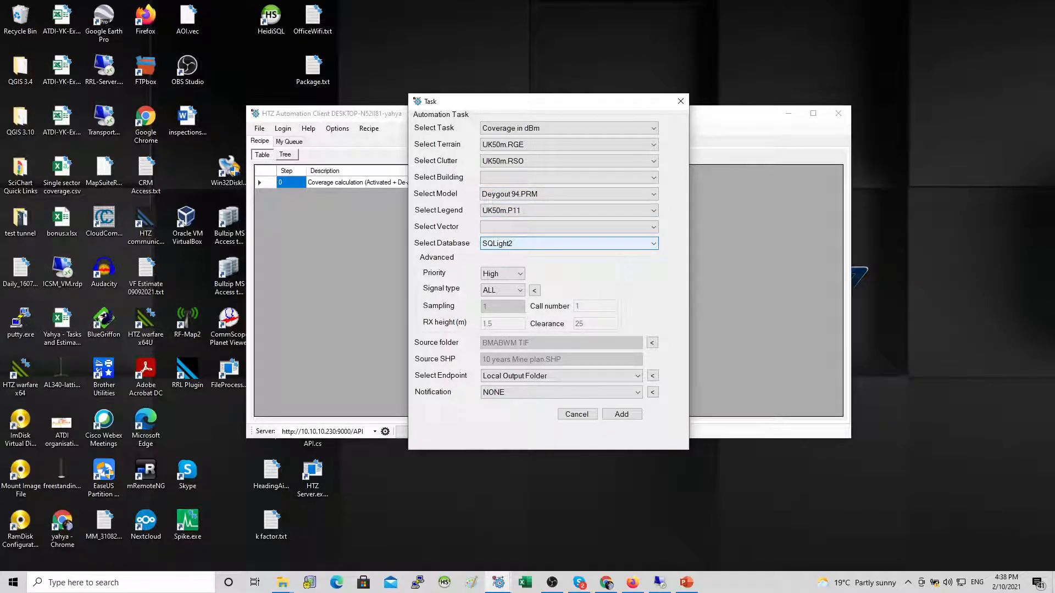
Step: Set the endpoint to RRL Server Output Folder, review its output path record, and add the task
{"action": "left_click", "coordinate": [562, 376]}
{"action": "left_click", "coordinate": [525, 396]}
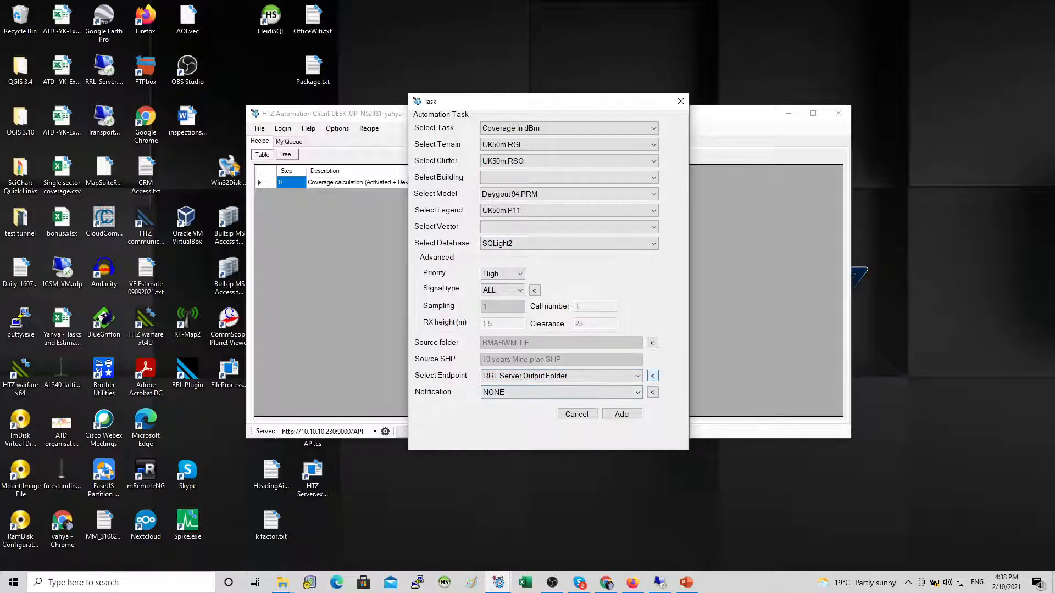
{"action": "left_click", "coordinate": [652, 376]}
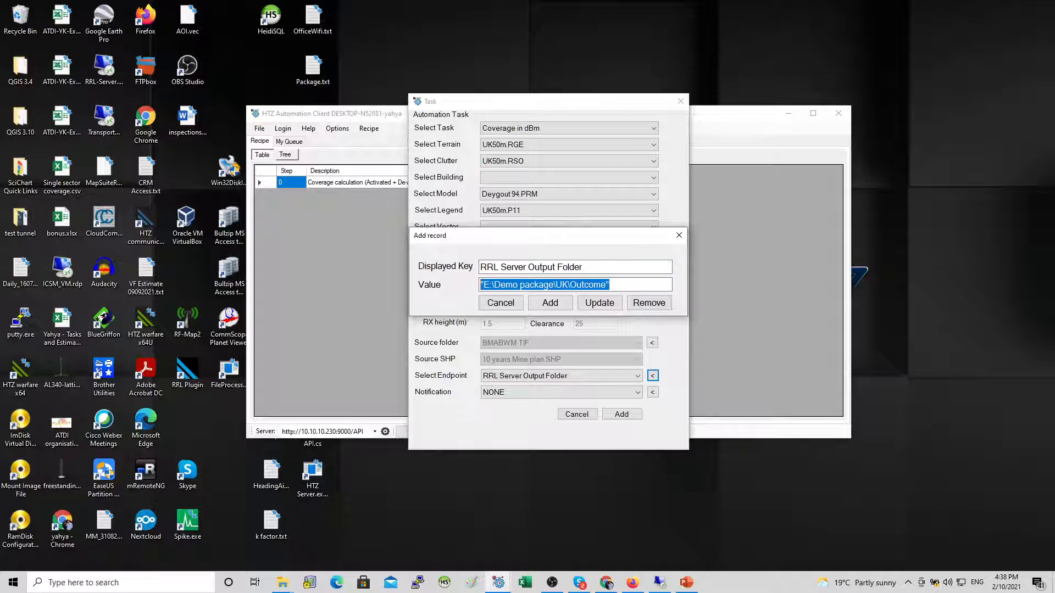
{"action": "left_click_drag", "start_coordinate": [616, 285], "coordinate": [490, 285]}
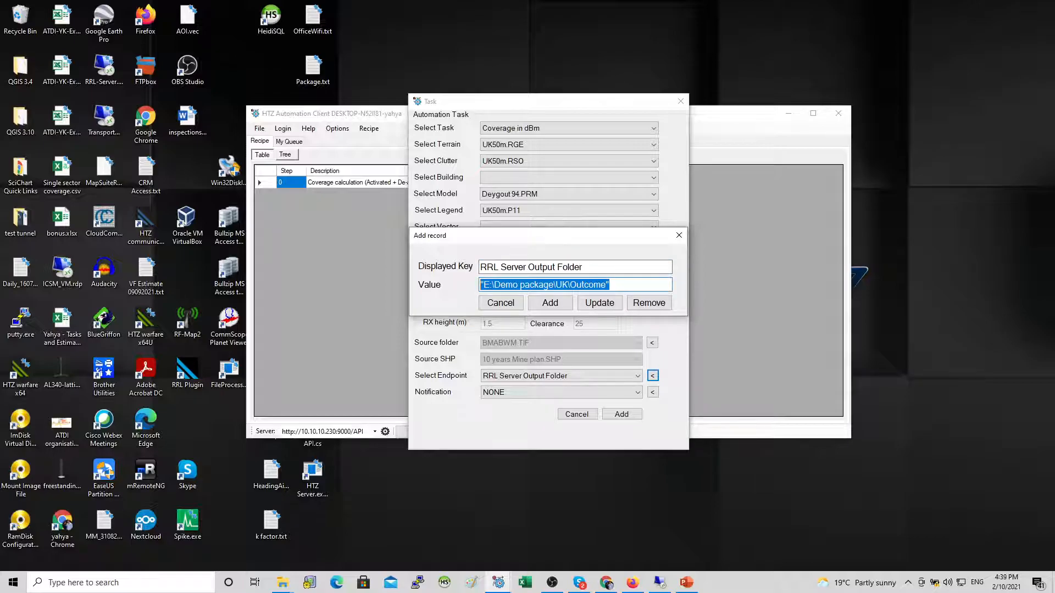
{"action": "left_click", "coordinate": [679, 235]}
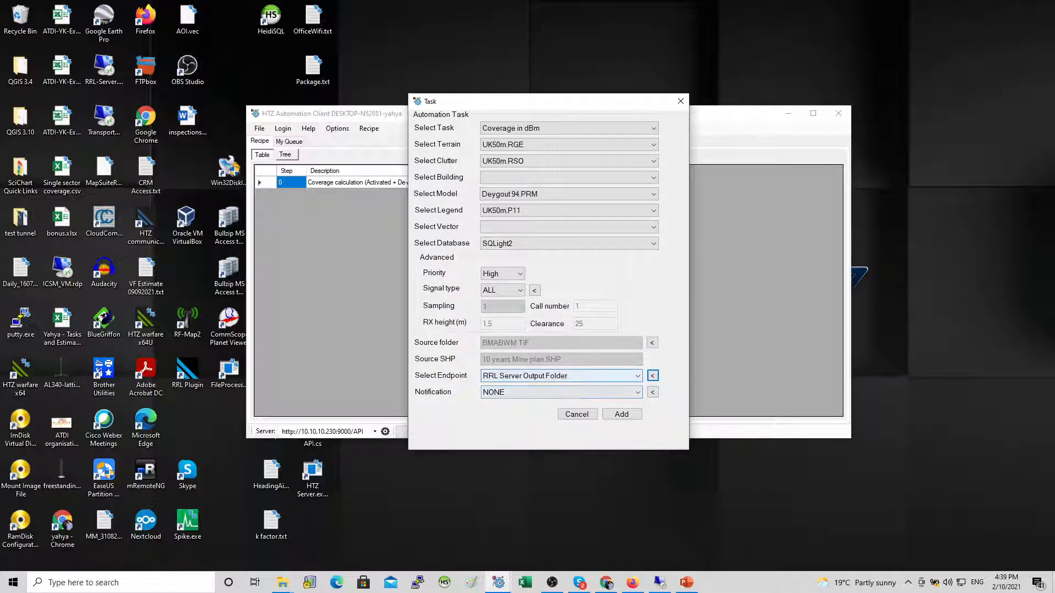
{"action": "left_click", "coordinate": [621, 414]}
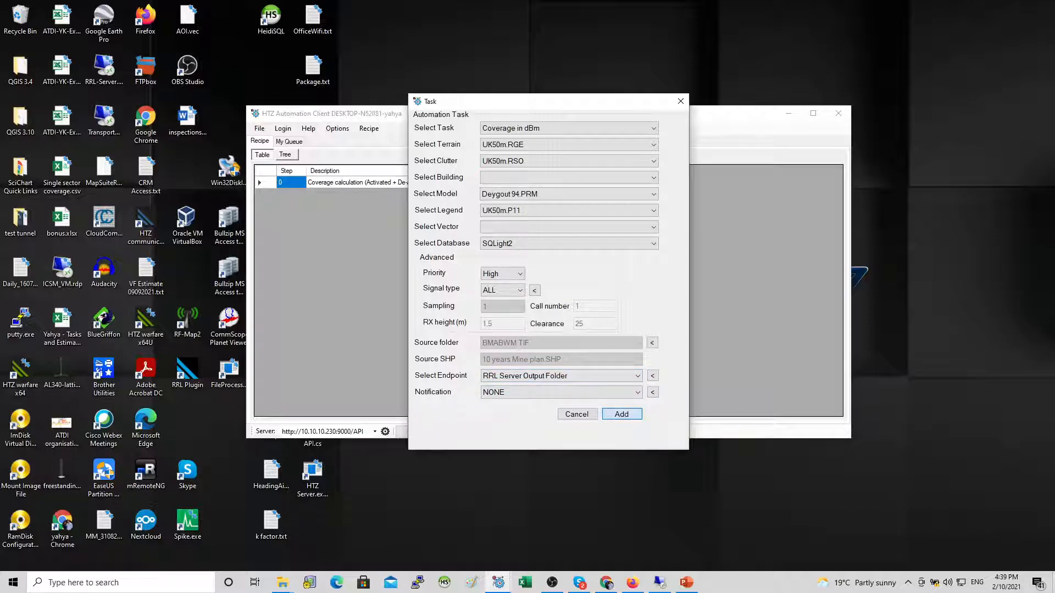
Step: Add a third Coverage in dBm task using the legend UK50m v2.P11
{"action": "right_click", "coordinate": [377, 232]}
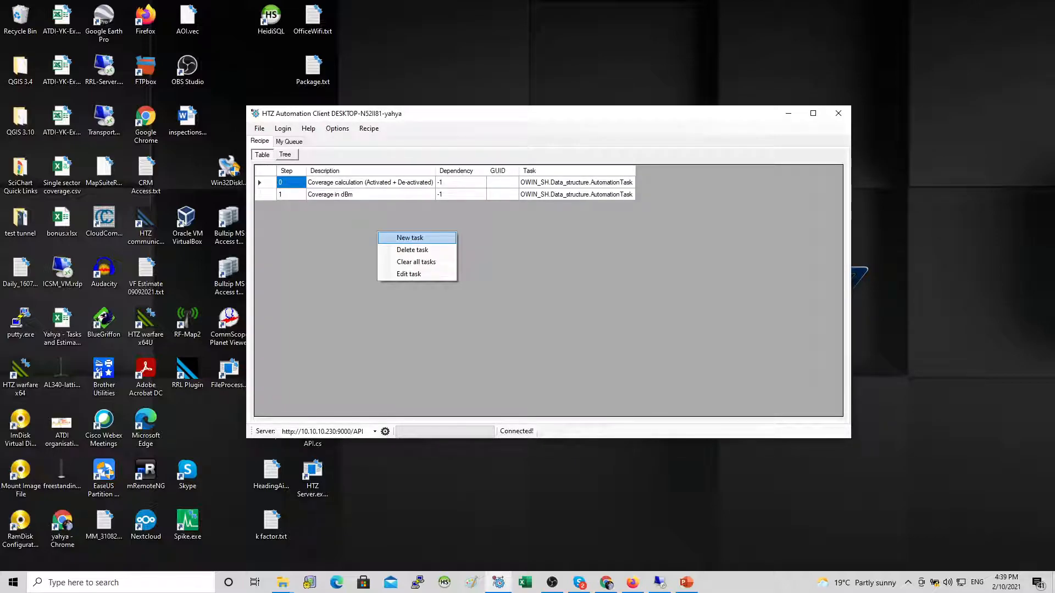
{"action": "left_click", "coordinate": [412, 237]}
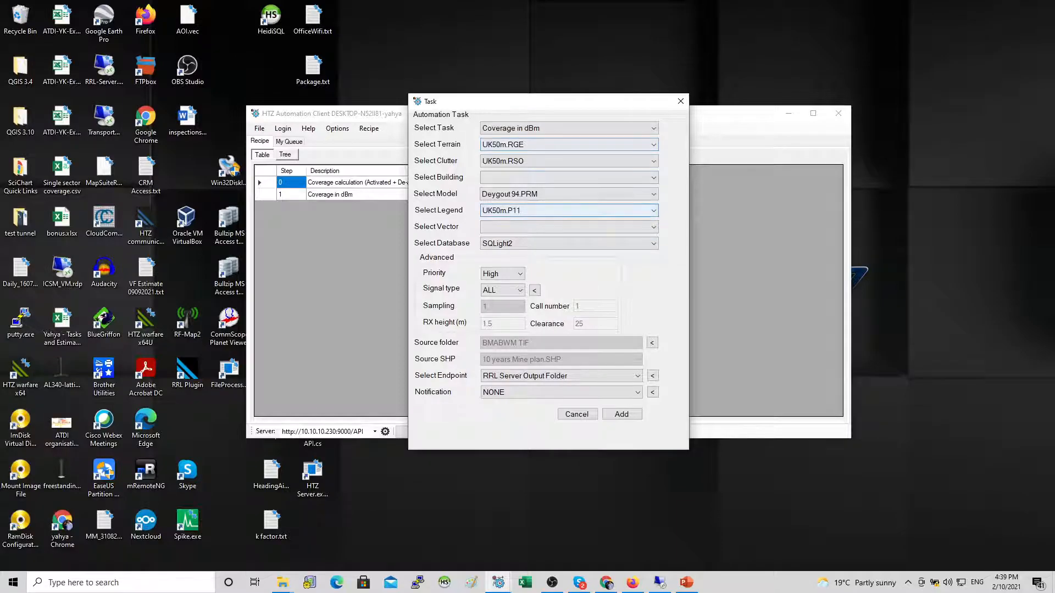
{"action": "left_click", "coordinate": [568, 211]}
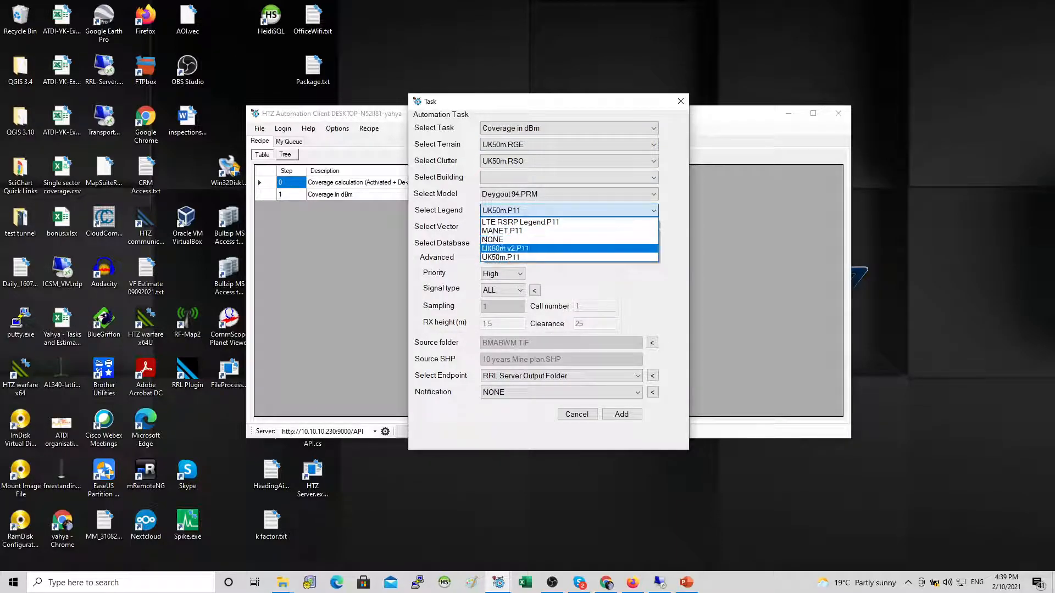
{"action": "left_click", "coordinate": [568, 249]}
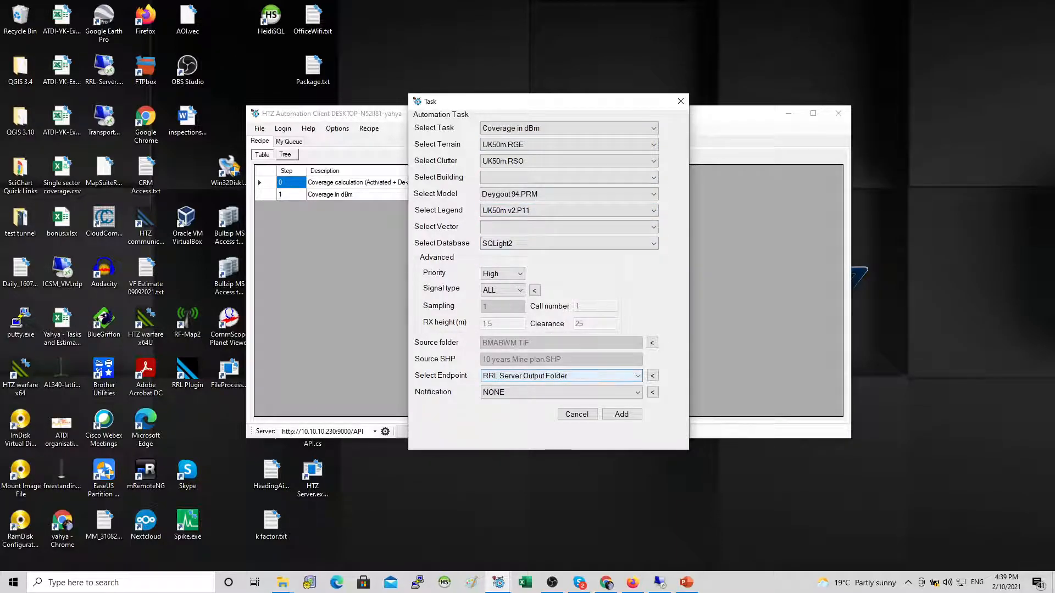
{"action": "left_click", "coordinate": [621, 414]}
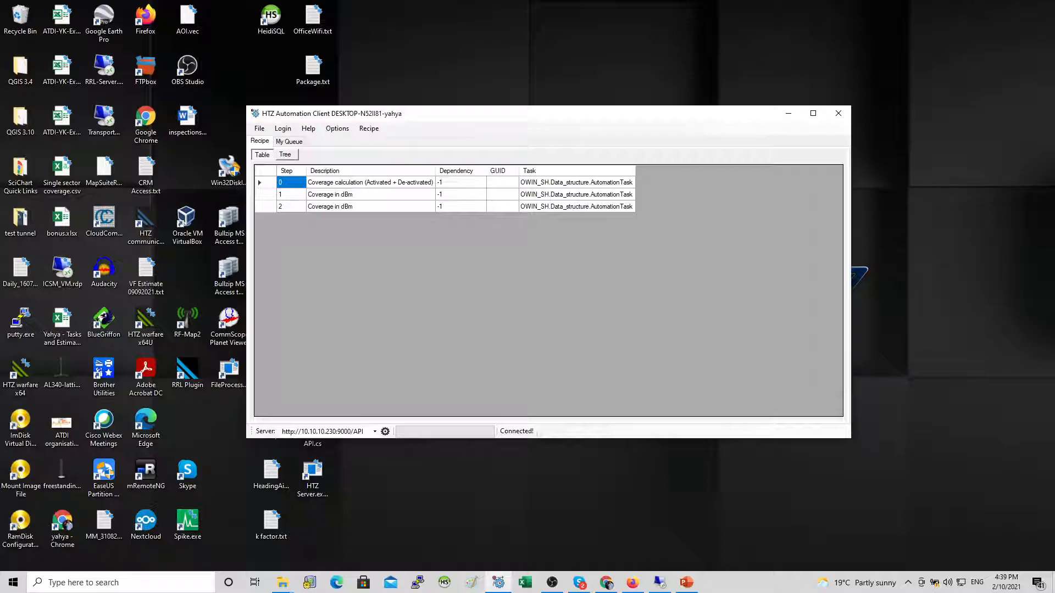
Step: Set the dependency of recipe steps 1 and 2 to 0
{"action": "left_click", "coordinate": [461, 182]}
{"action": "left_click", "coordinate": [460, 194]}
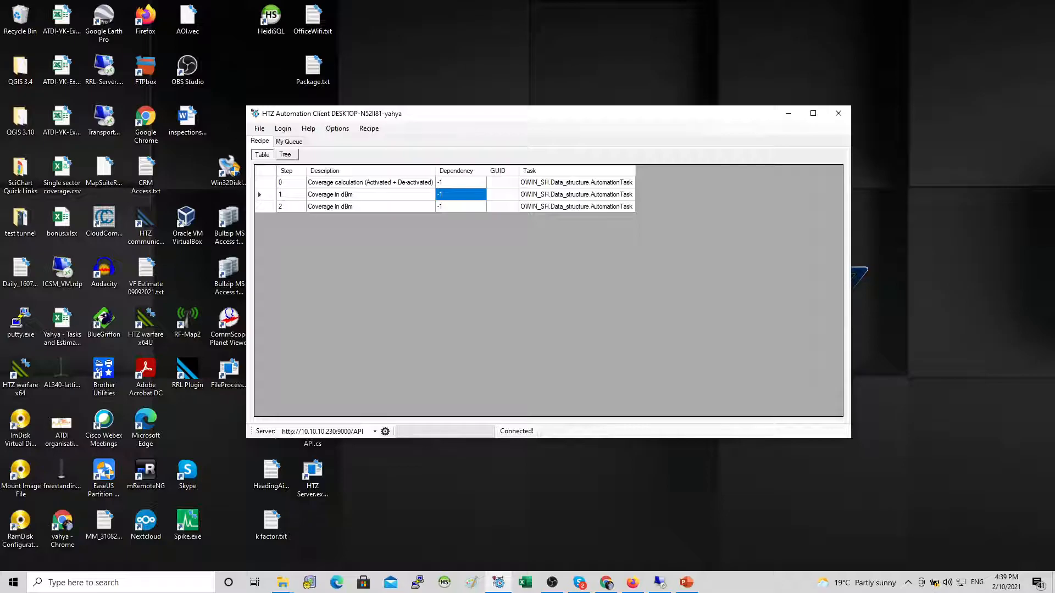
{"action": "double_click", "coordinate": [461, 195]}
{"action": "type", "text": "0"}
{"action": "left_click", "coordinate": [460, 207]}
{"action": "double_click", "coordinate": [461, 207]}
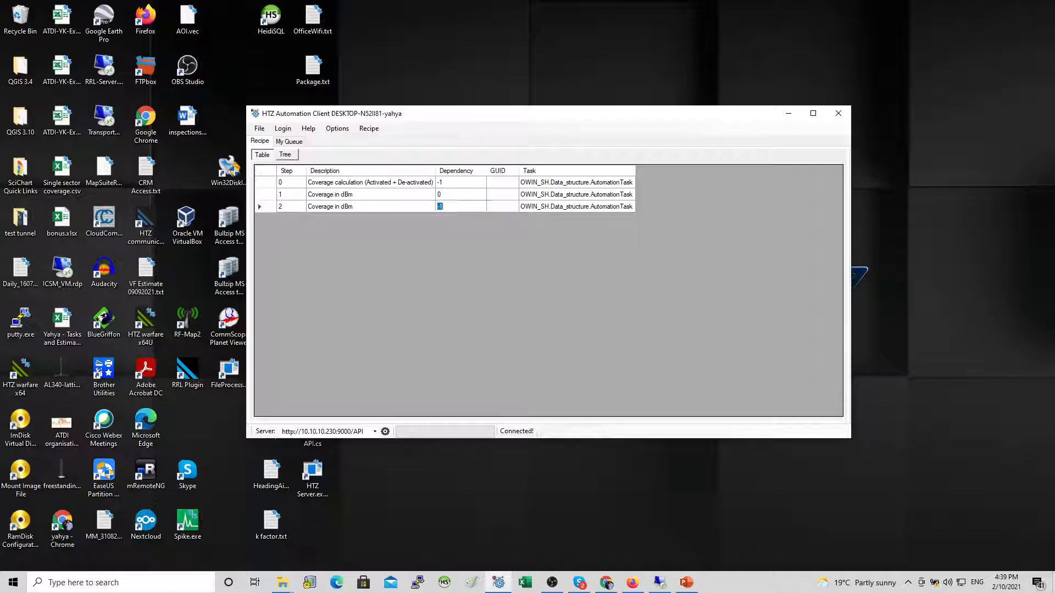
{"action": "type", "text": "0"}
{"action": "left_click", "coordinate": [371, 194]}
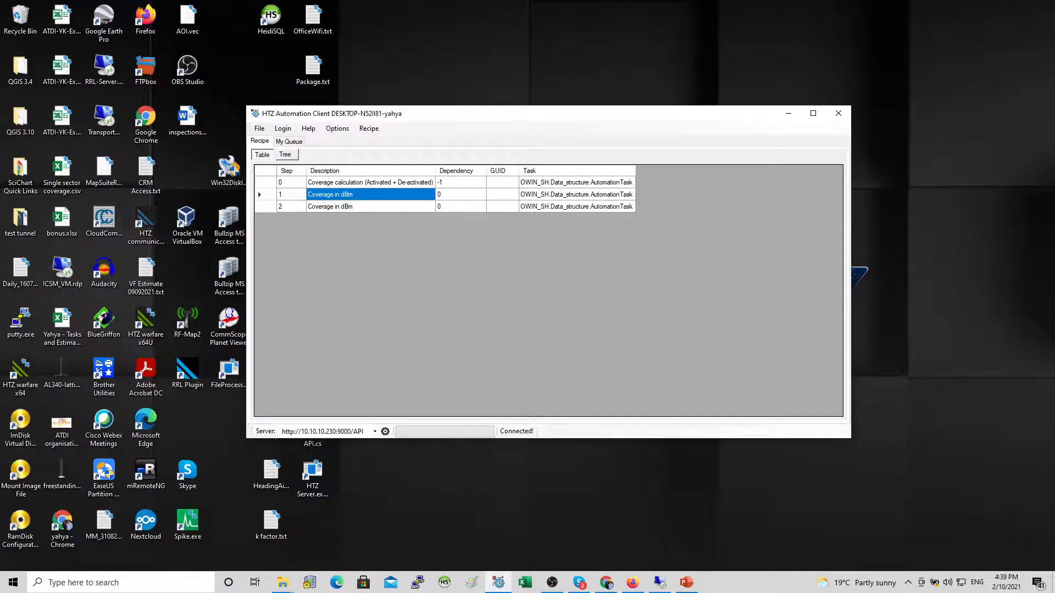
Step: Review the recipe in tree view, expanding step 0's task description and project inputs such as terrain, clutter and parameter
{"action": "left_click", "coordinate": [371, 182]}
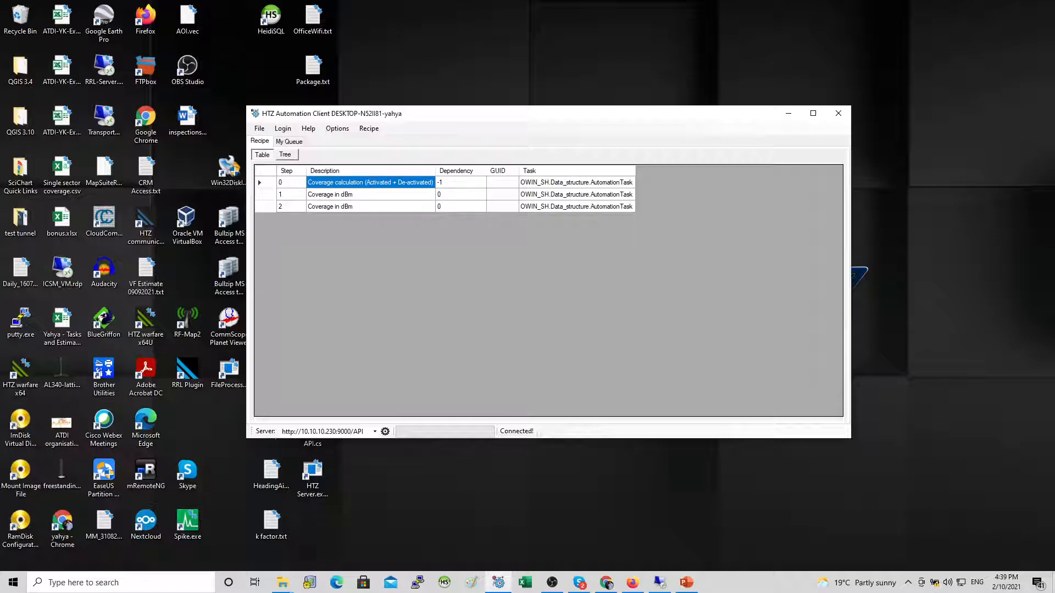
{"action": "left_click_drag", "start_coordinate": [291, 195], "coordinate": [291, 206]}
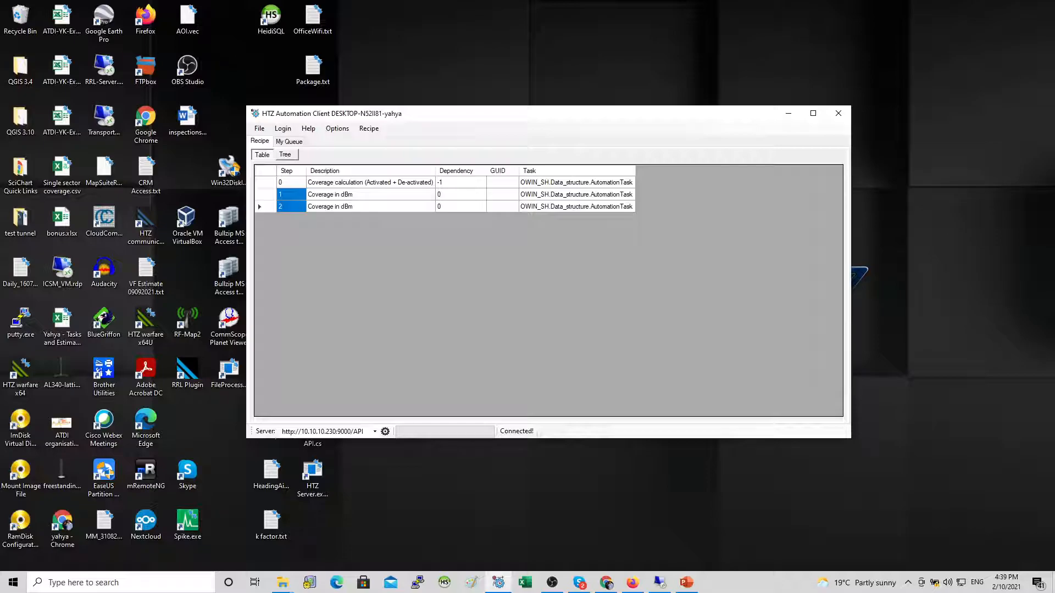
{"action": "left_click", "coordinate": [286, 155]}
{"action": "left_click", "coordinate": [262, 171]}
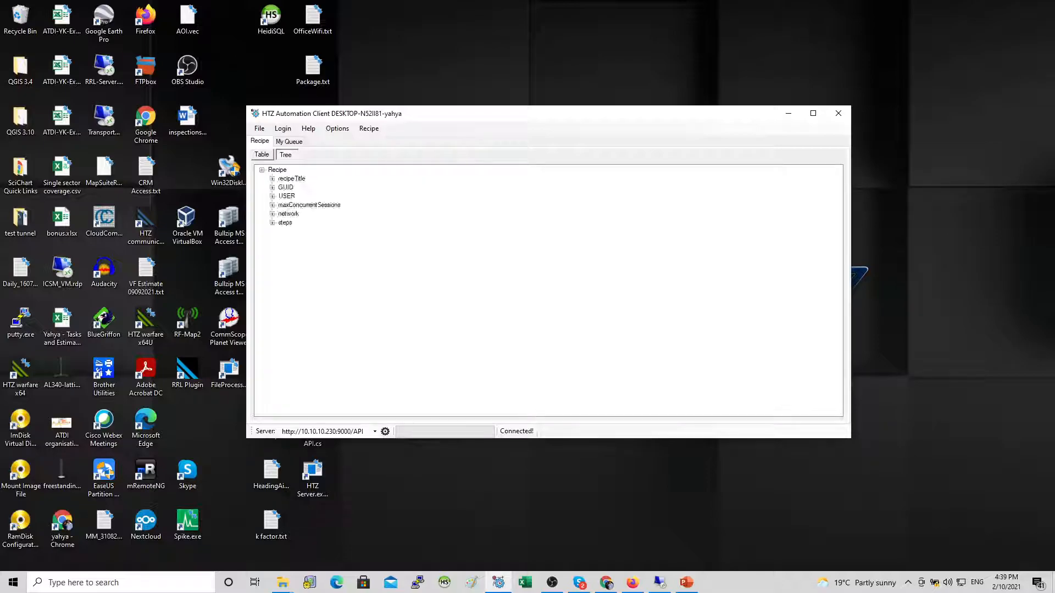
{"action": "left_click", "coordinate": [273, 223]}
{"action": "left_click", "coordinate": [283, 232]}
{"action": "left_click", "coordinate": [283, 231]}
{"action": "left_click", "coordinate": [283, 232]}
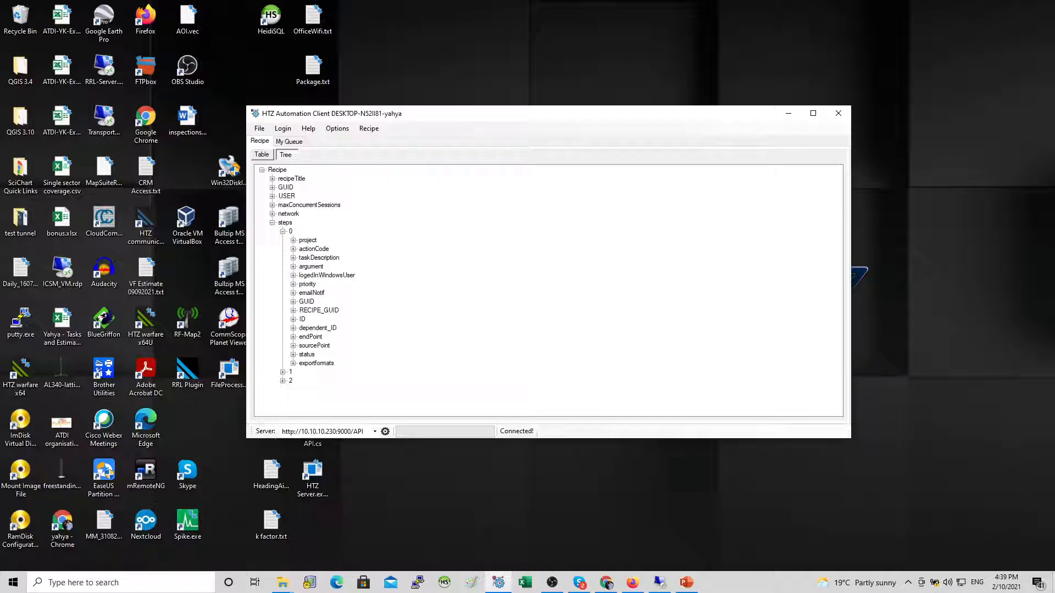
{"action": "left_click", "coordinate": [293, 258]}
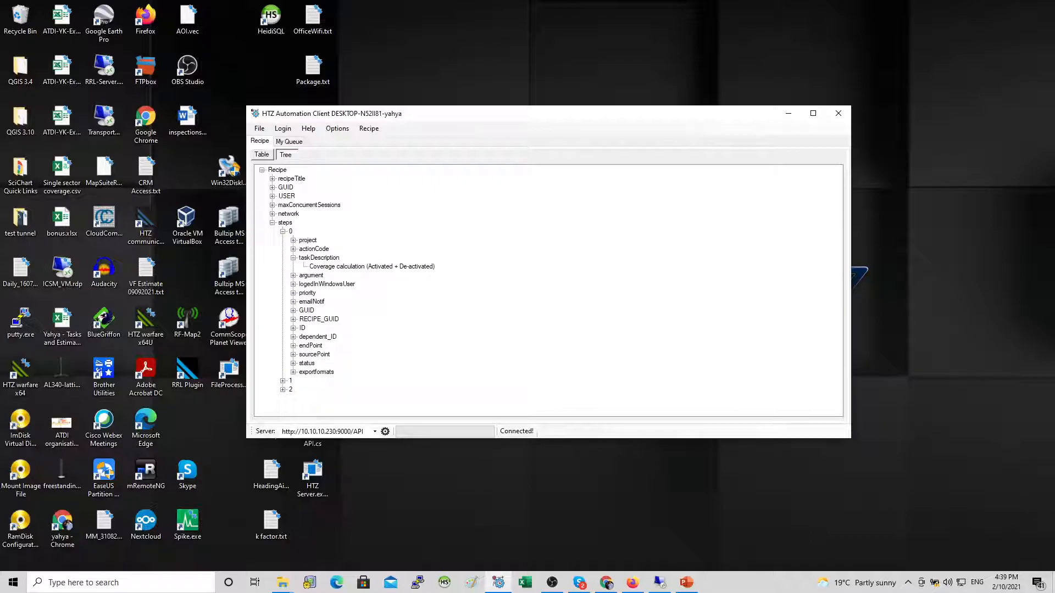
{"action": "left_click", "coordinate": [372, 266]}
{"action": "left_click", "coordinate": [294, 241]}
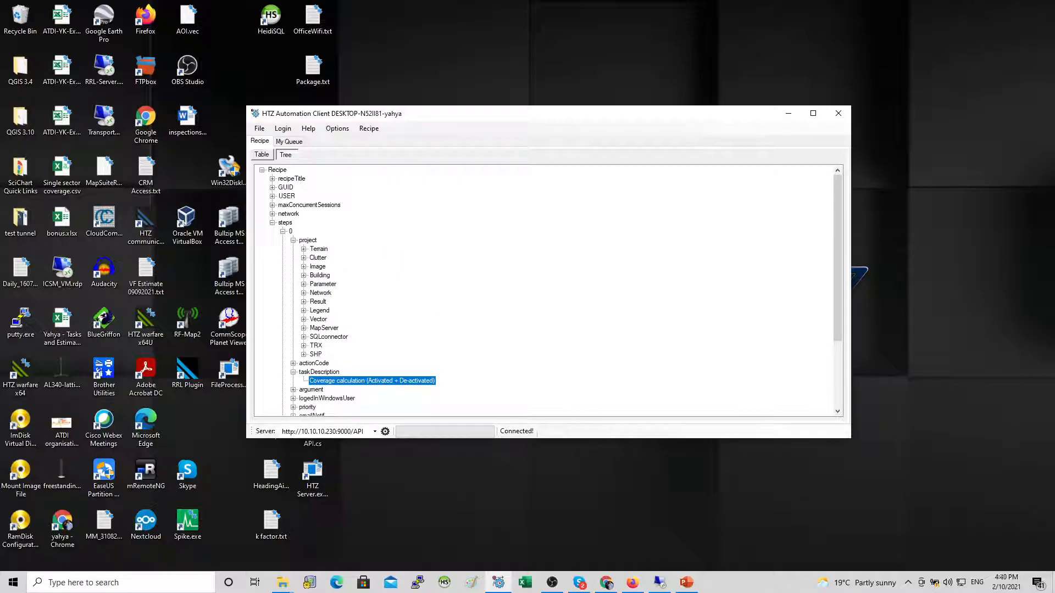
{"action": "left_click", "coordinate": [304, 249]}
{"action": "left_click", "coordinate": [303, 267]}
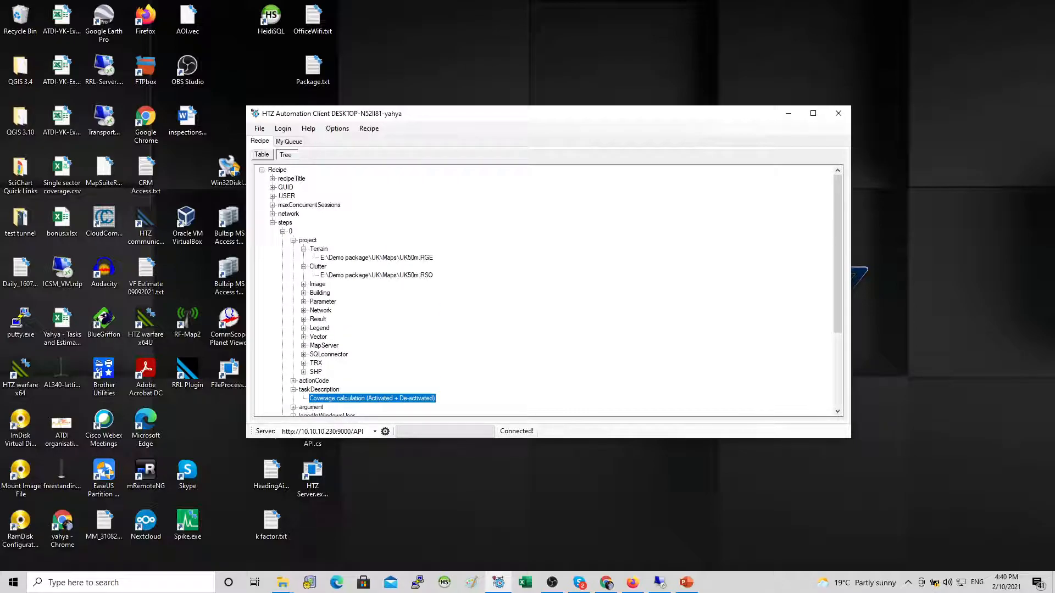
{"action": "left_click", "coordinate": [303, 285]}
{"action": "left_click", "coordinate": [303, 301]}
{"action": "left_click", "coordinate": [303, 328]}
{"action": "left_click", "coordinate": [304, 320]}
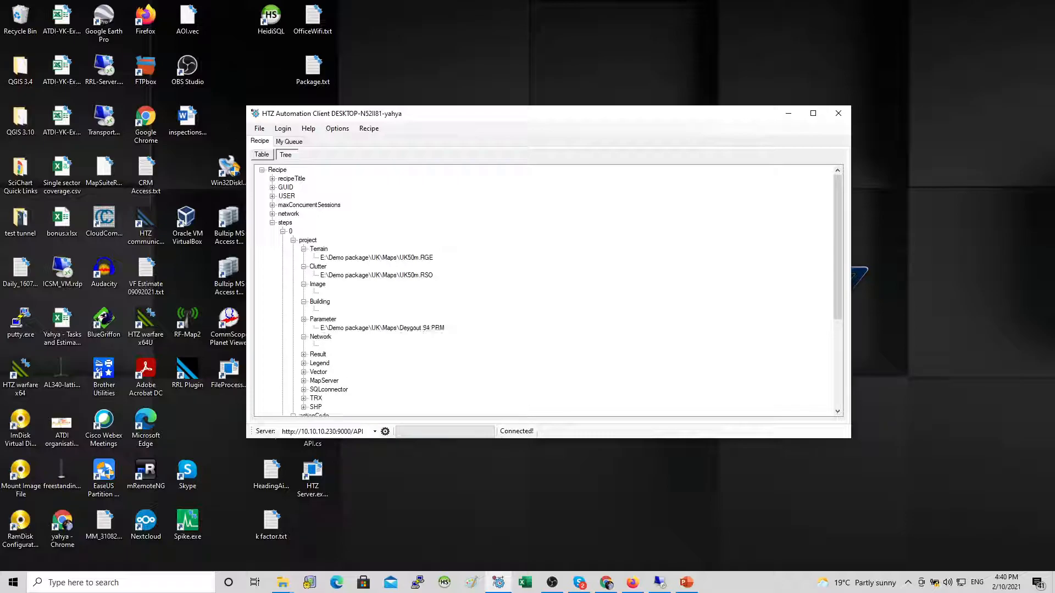
{"action": "left_click", "coordinate": [272, 222]}
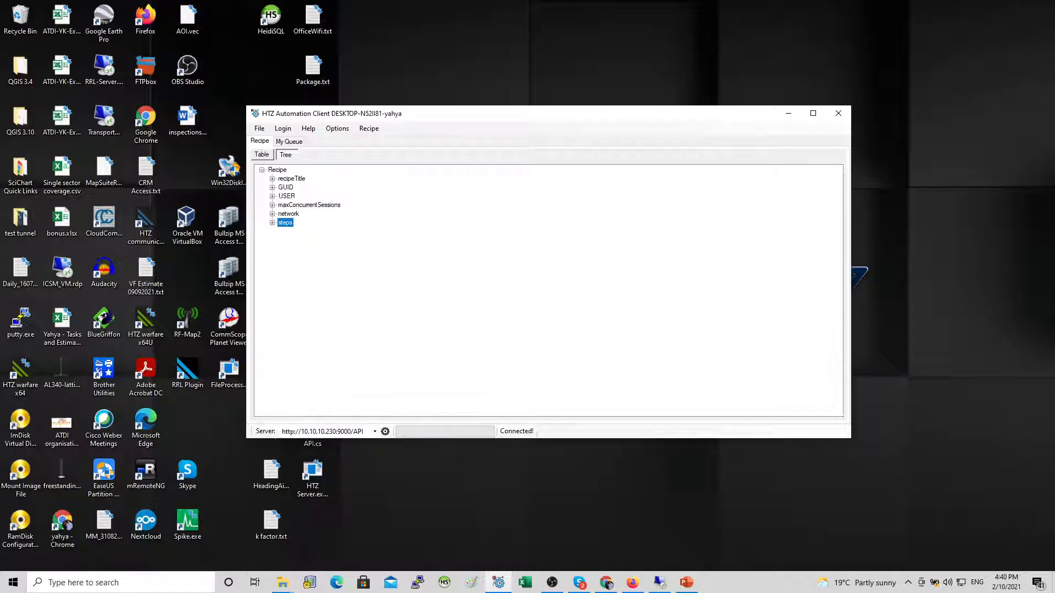
{"action": "left_click", "coordinate": [262, 155]}
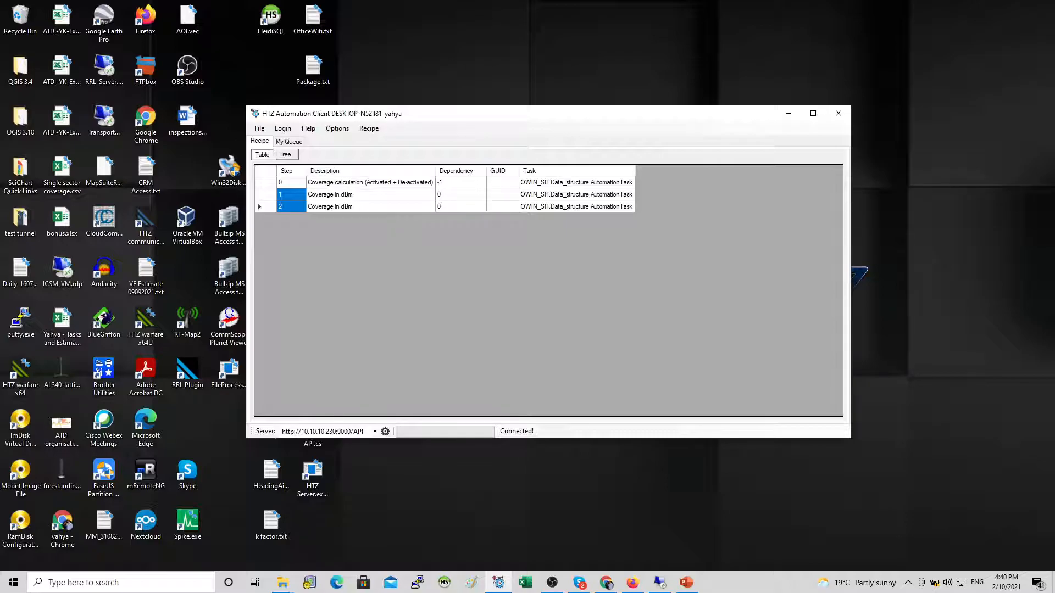
Step: Submit the recipe to the automation server
{"action": "right_click", "coordinate": [338, 231]}
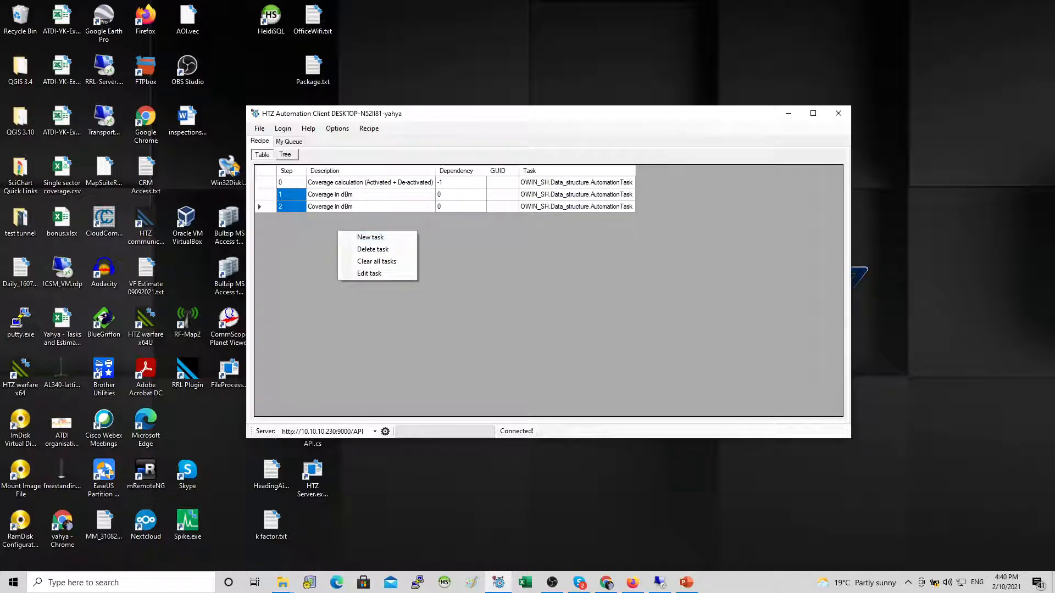
{"action": "left_click", "coordinate": [369, 129]}
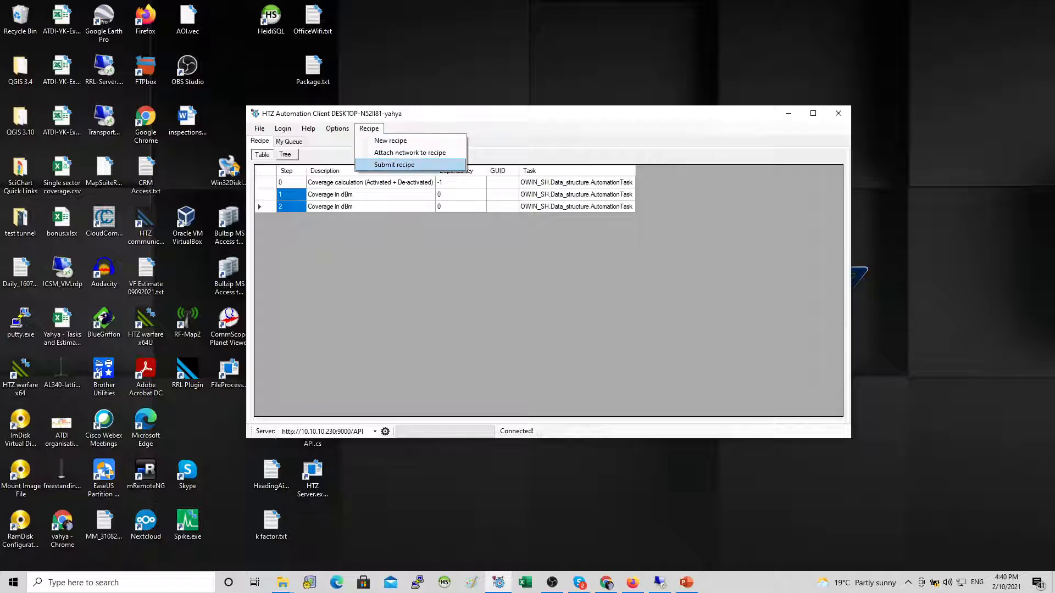
{"action": "left_click", "coordinate": [394, 165]}
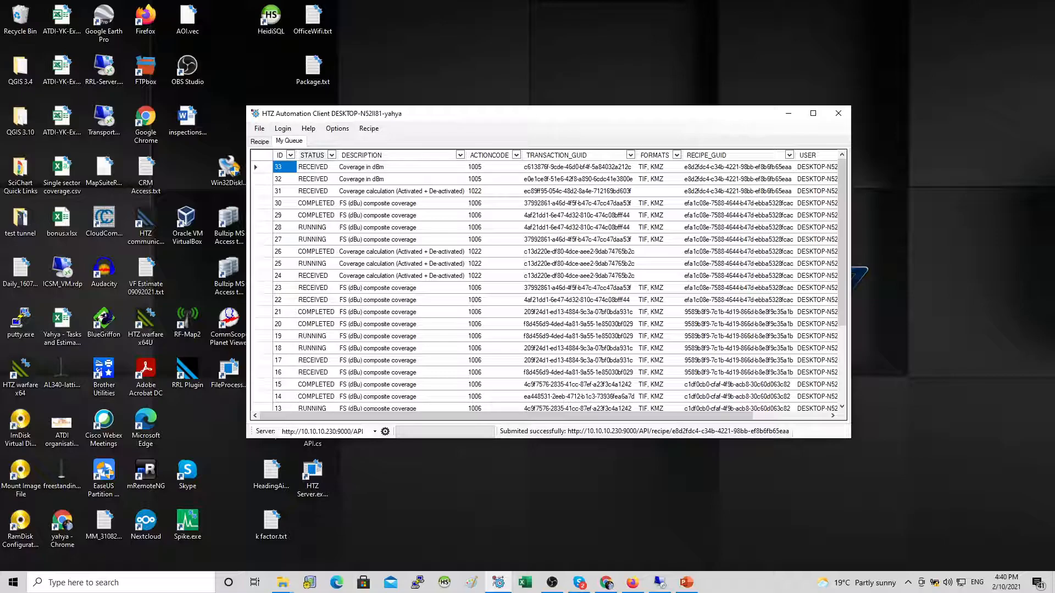
Step: Examine the newly queued coverage tasks and their transaction and recipe GUIDs in My Queue
{"action": "left_click", "coordinate": [260, 142]}
{"action": "left_click", "coordinate": [289, 141]}
{"action": "left_click", "coordinate": [256, 191]}
{"action": "left_click", "coordinate": [256, 167], "text": "shift"}
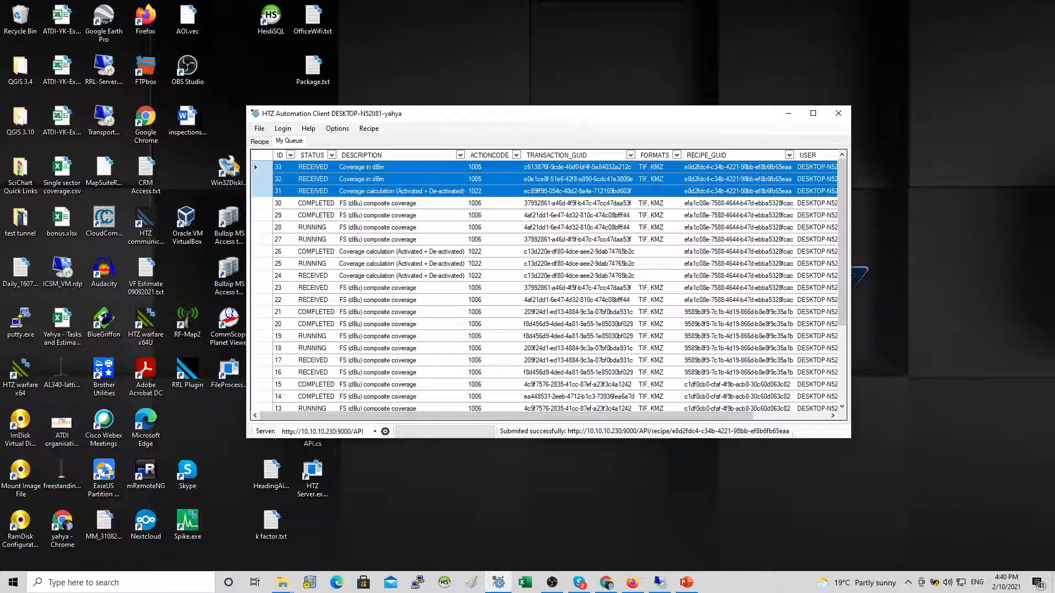
{"action": "left_click", "coordinate": [578, 179]}
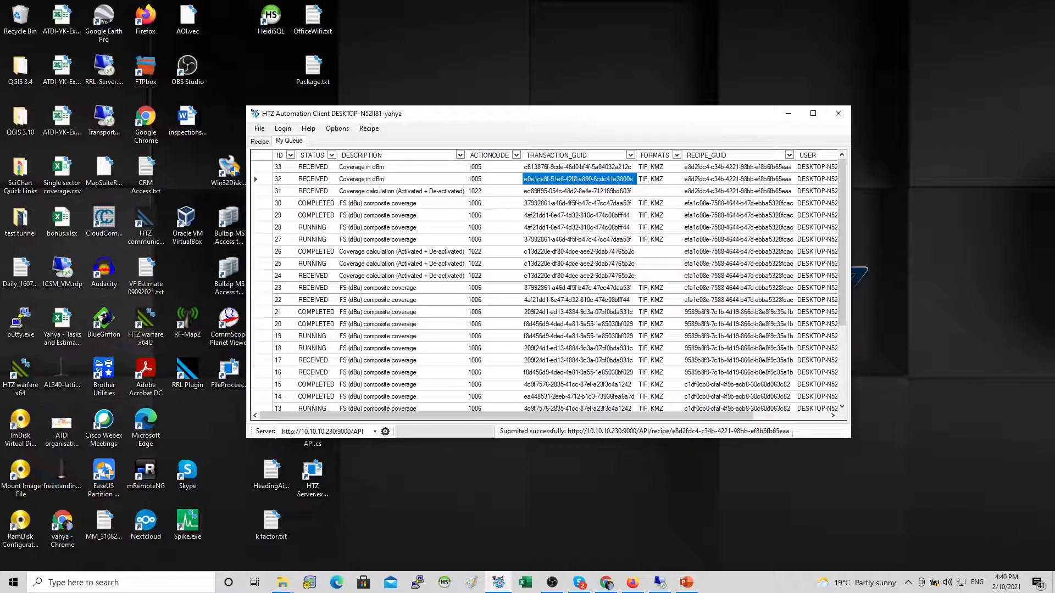
{"action": "left_click_drag", "start_coordinate": [851, 247], "coordinate": [909, 248]}
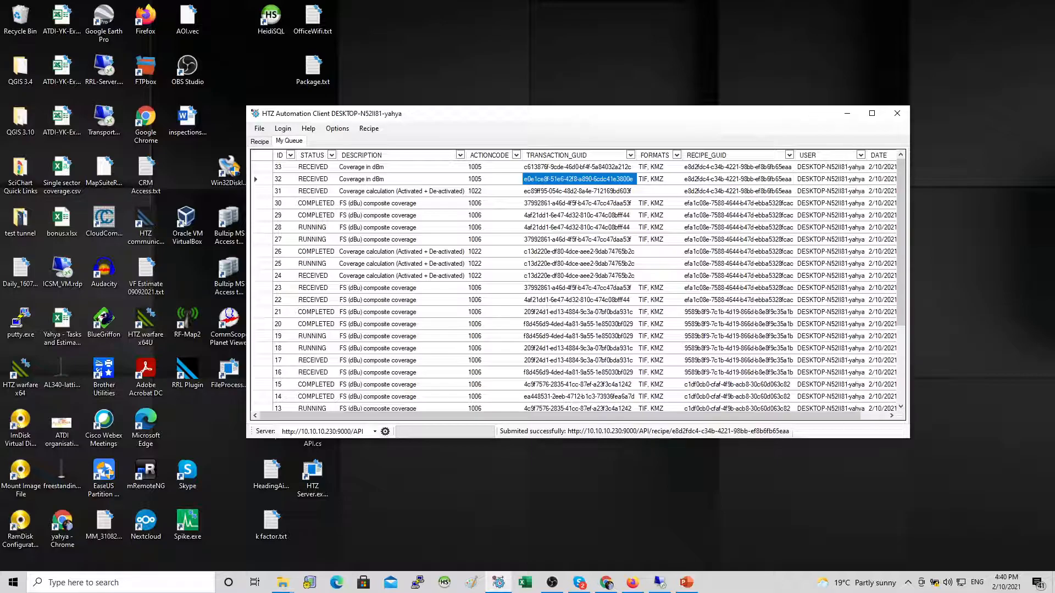
{"action": "left_click_drag", "start_coordinate": [578, 179], "coordinate": [579, 167]}
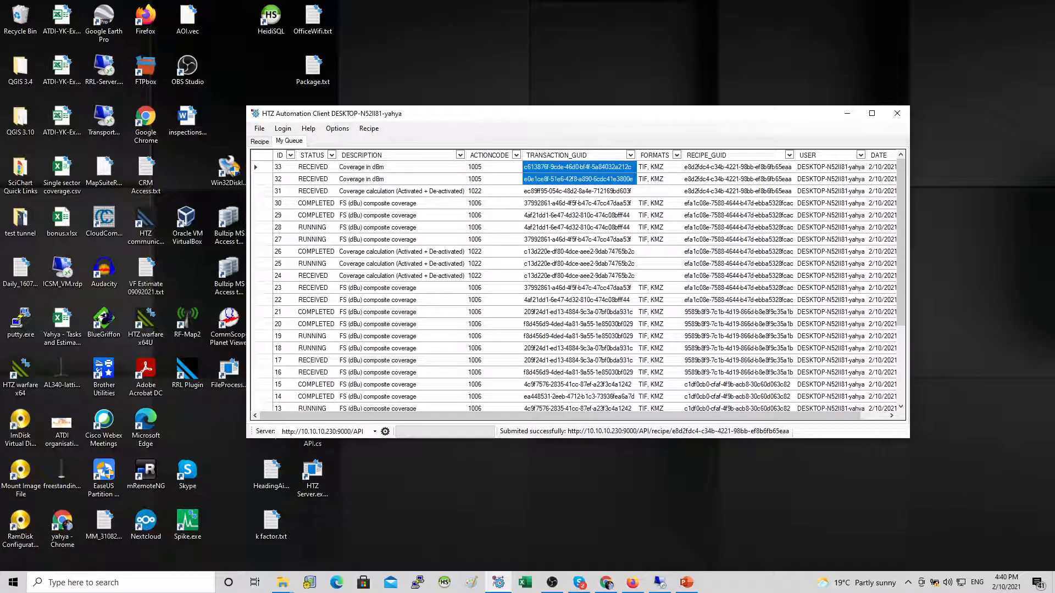
{"action": "left_click_drag", "start_coordinate": [738, 167], "coordinate": [738, 179]}
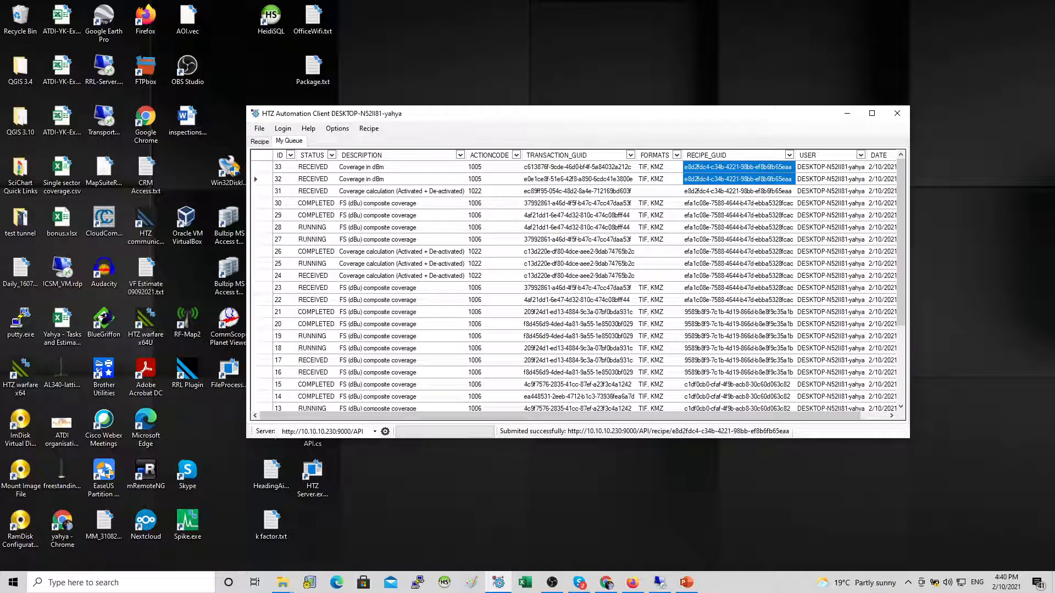
{"action": "left_click", "coordinate": [659, 167]}
{"action": "left_click_drag", "start_coordinate": [660, 167], "coordinate": [659, 179]}
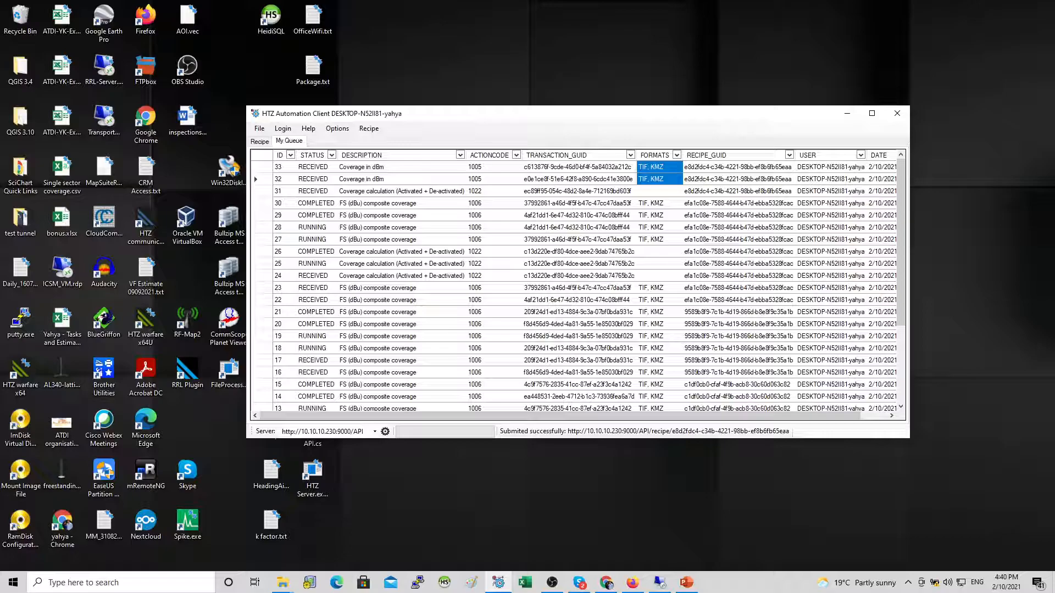
Step: Refresh the task queue and check the running coverage calculation in the HTZ warfare session
{"action": "right_click", "coordinate": [315, 178]}
{"action": "left_click", "coordinate": [341, 186]}
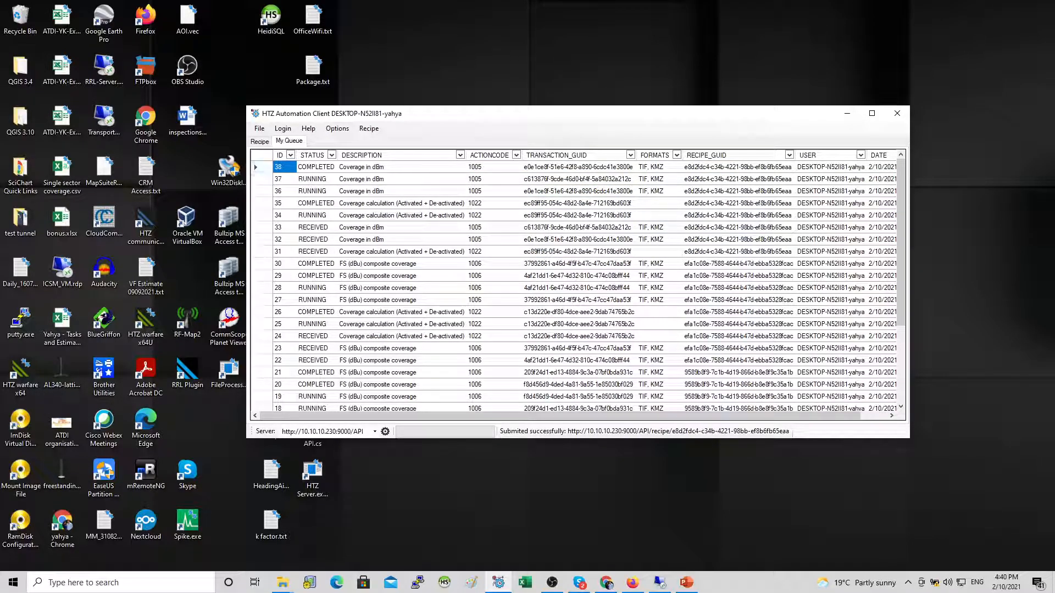
{"action": "left_click", "coordinate": [660, 582]}
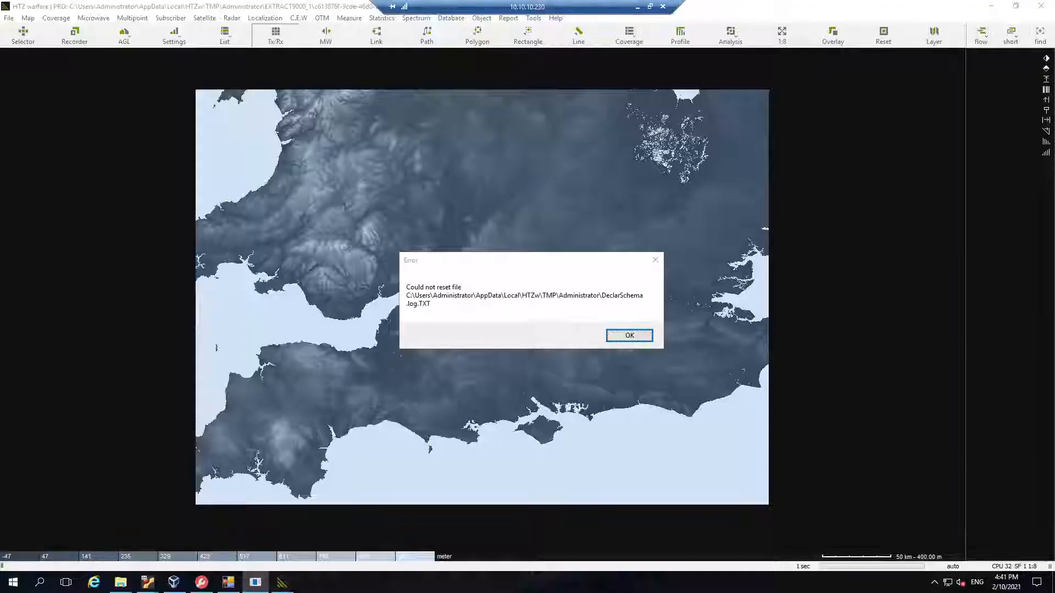
{"action": "left_click", "coordinate": [255, 582]}
{"action": "left_click", "coordinate": [630, 335]}
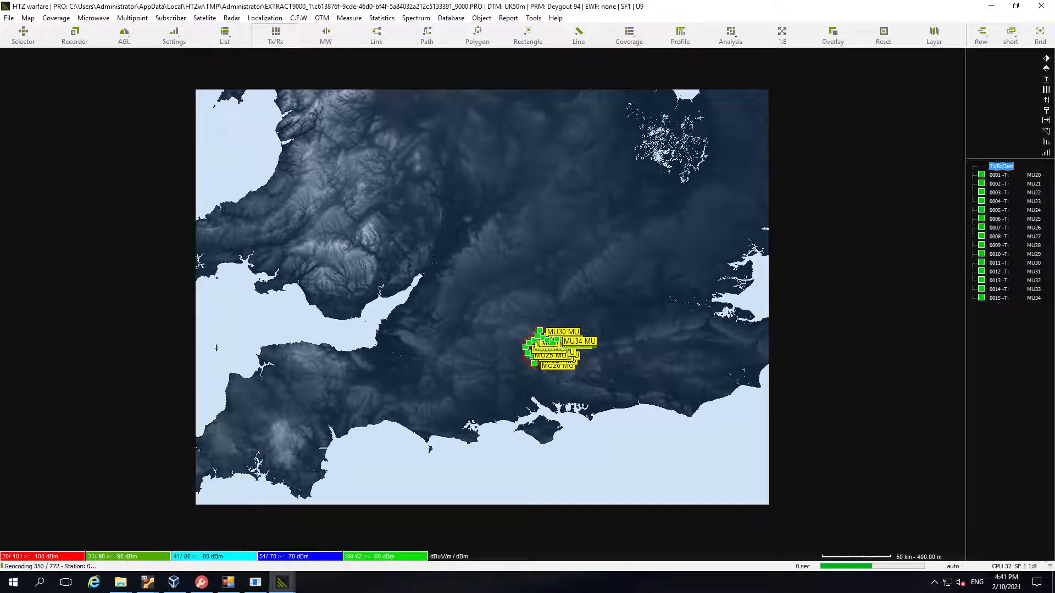
{"action": "mouse_move", "coordinate": [637, 7]}
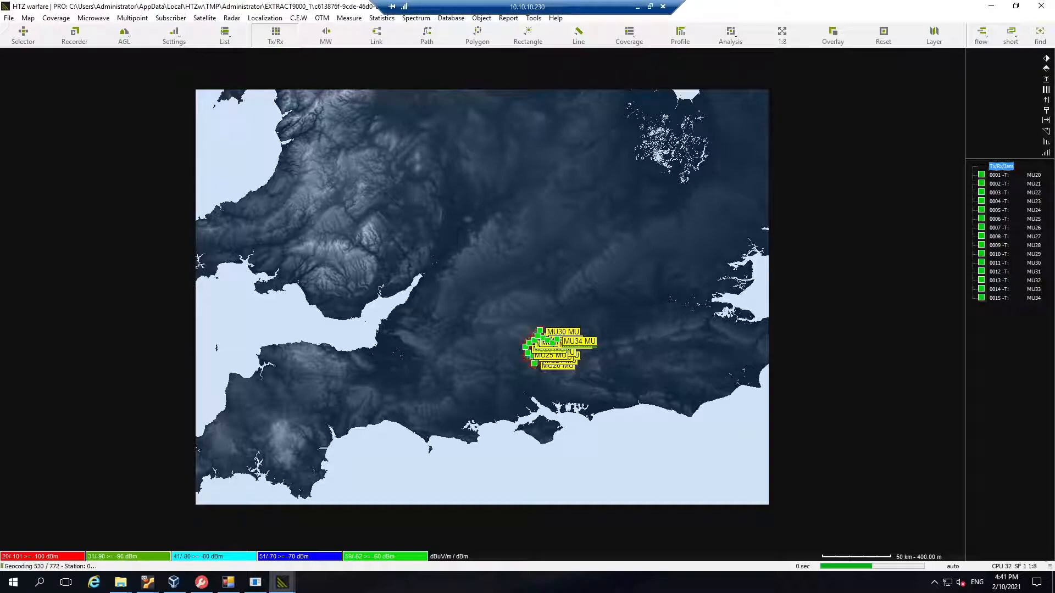
{"action": "left_click", "coordinate": [638, 7]}
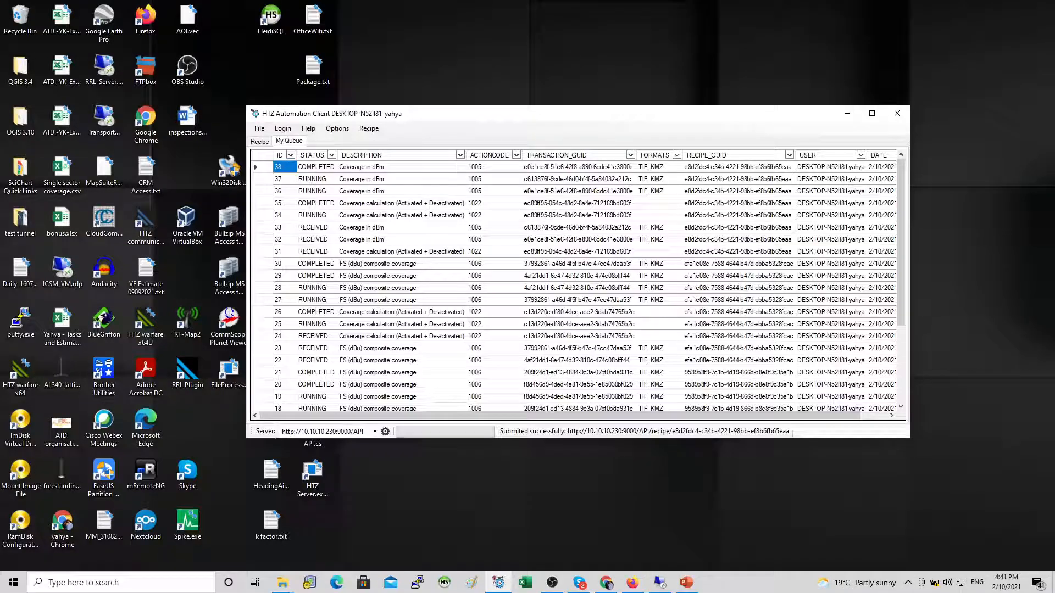
Step: Refresh the task queue to follow the tasks' progress
{"action": "right_click", "coordinate": [466, 205]}
{"action": "left_click", "coordinate": [491, 212]}
{"action": "right_click", "coordinate": [343, 180]}
{"action": "left_click", "coordinate": [364, 187]}
{"action": "right_click", "coordinate": [369, 176]}
{"action": "left_click", "coordinate": [391, 182]}
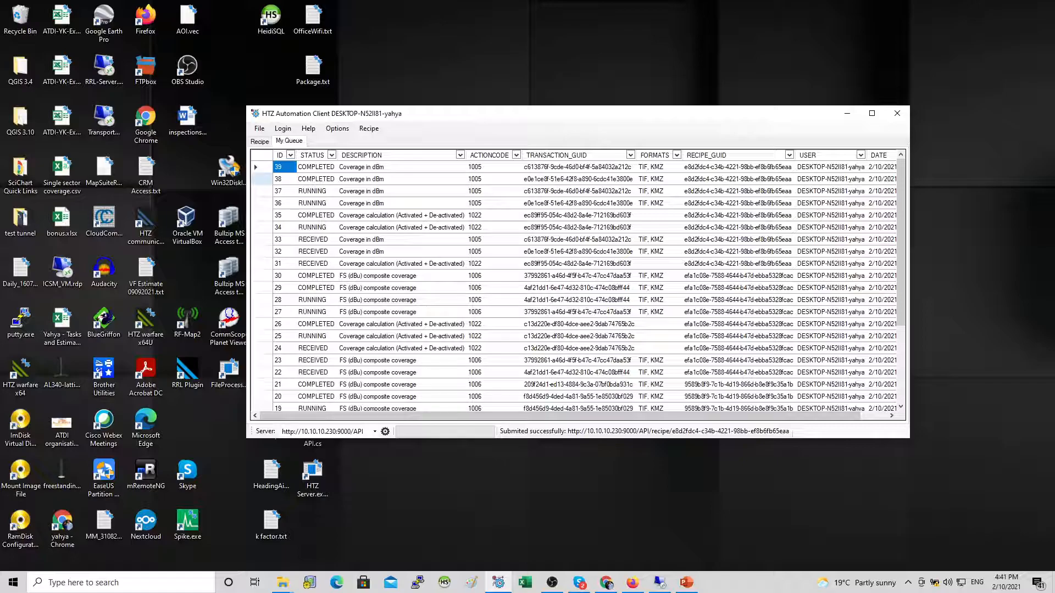
Step: Open the details of completed task 38 and review its project files, endpoint and export formats
{"action": "left_click", "coordinate": [262, 180]}
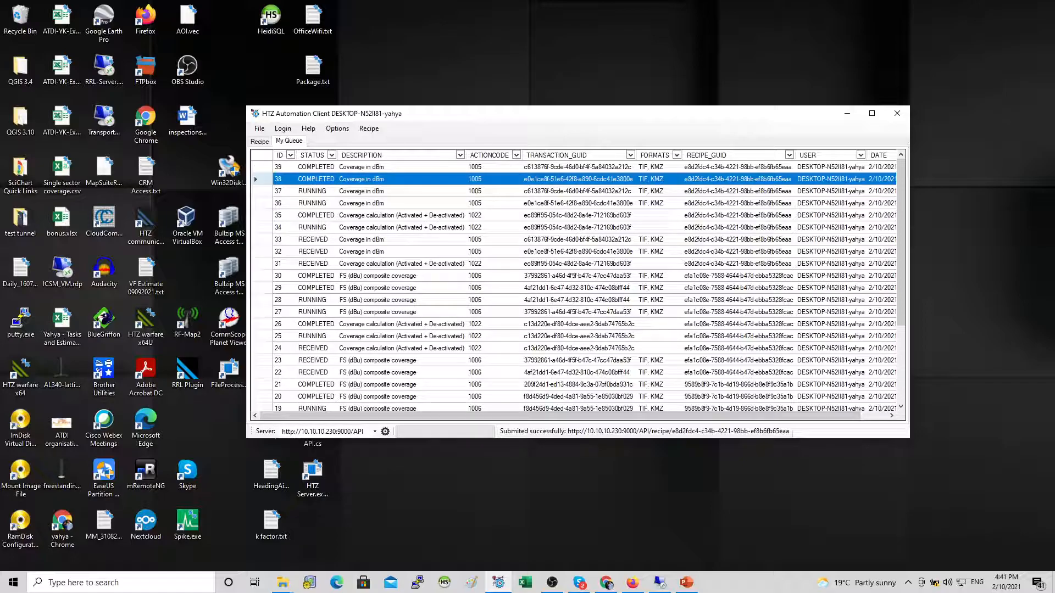
{"action": "double_click", "coordinate": [262, 180]}
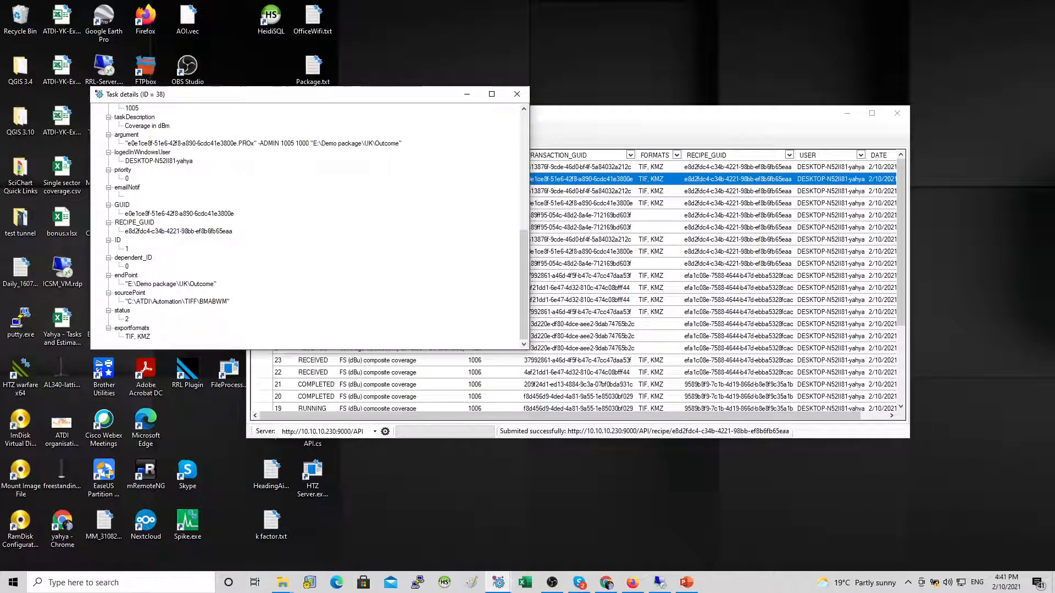
{"action": "left_click_drag", "start_coordinate": [522, 350], "coordinate": [522, 513]}
{"action": "left_click_drag", "start_coordinate": [524, 329], "coordinate": [523, 258]}
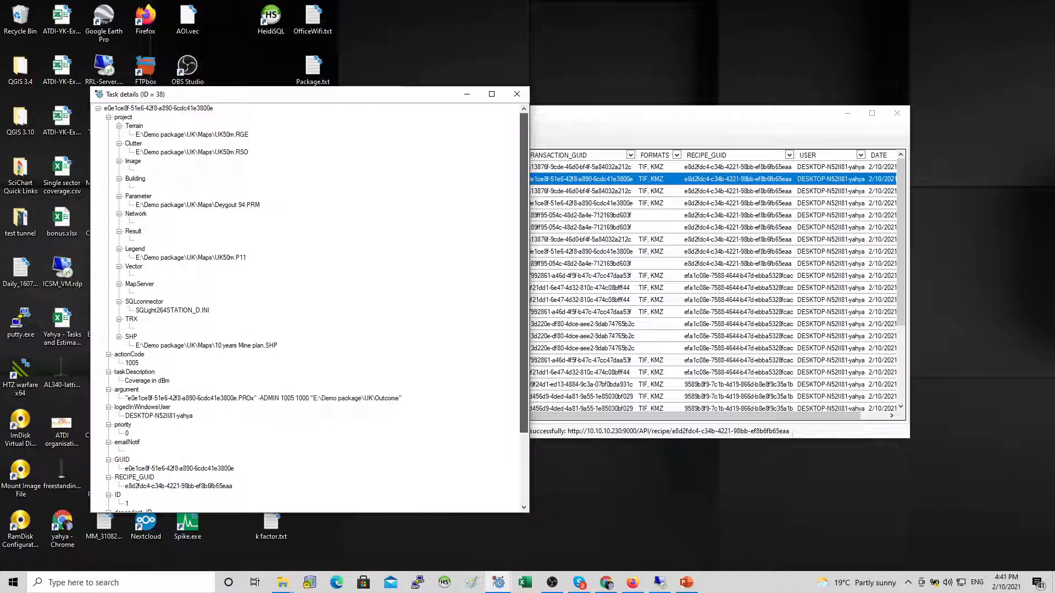
{"action": "scroll", "coordinate": [311, 308], "scroll_direction": "down", "scroll_amount": 4}
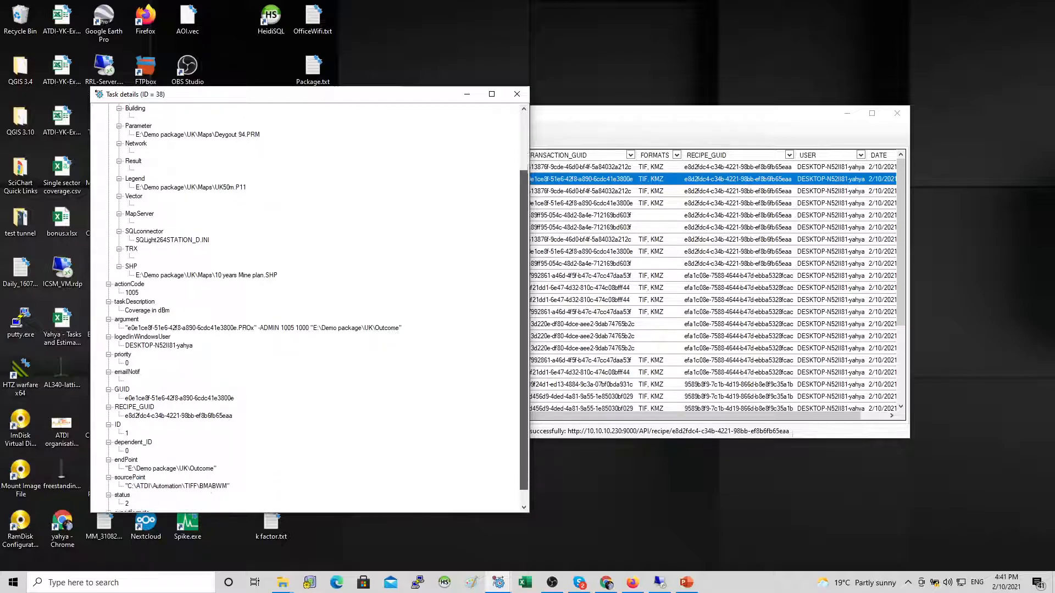
{"action": "left_click", "coordinate": [159, 328]}
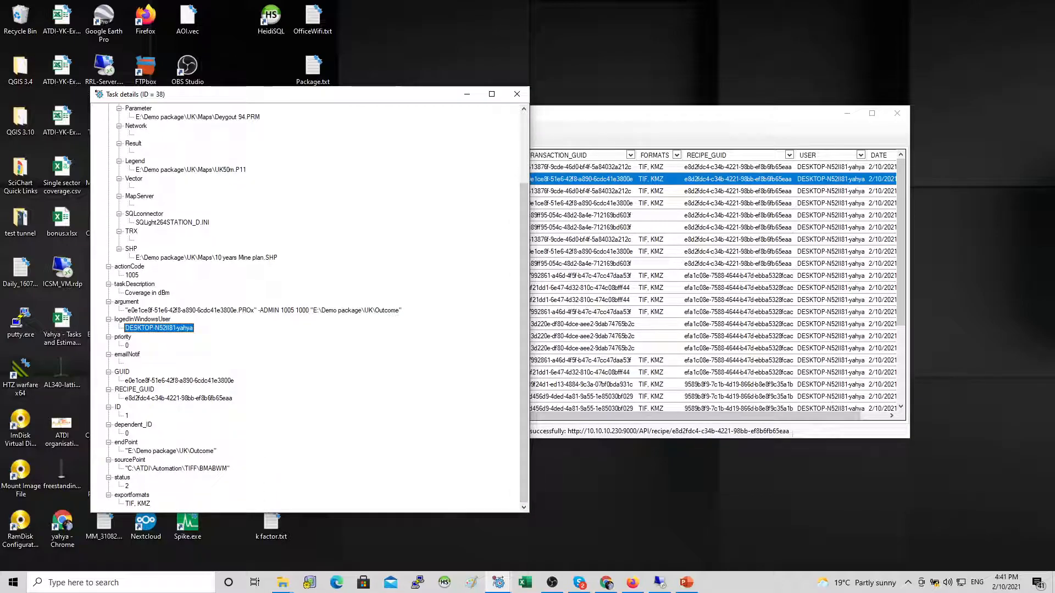
{"action": "left_click", "coordinate": [138, 503]}
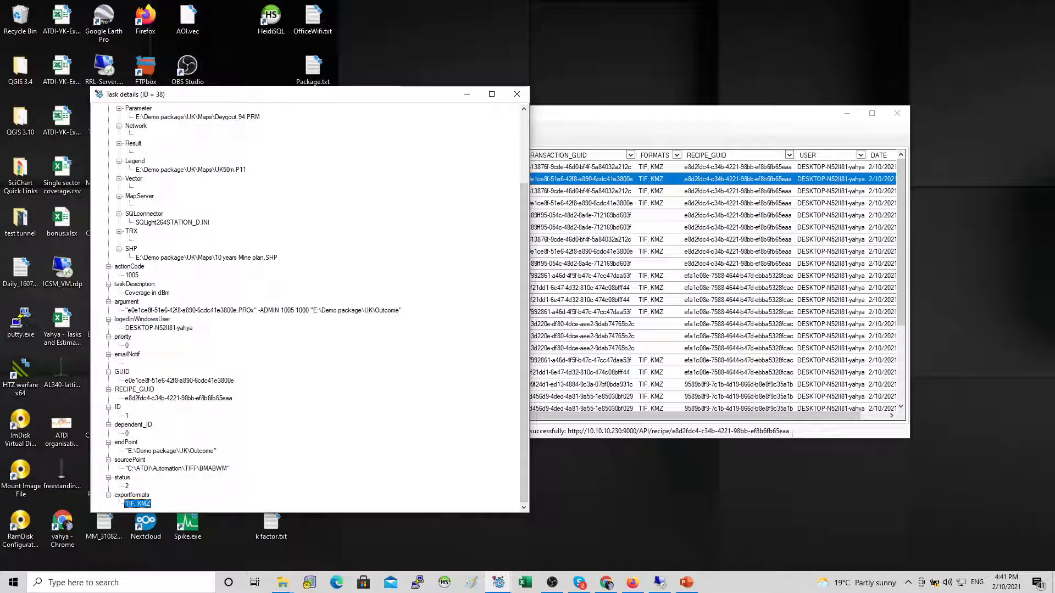
{"action": "scroll", "coordinate": [310, 307], "scroll_direction": "up", "scroll_amount": 5}
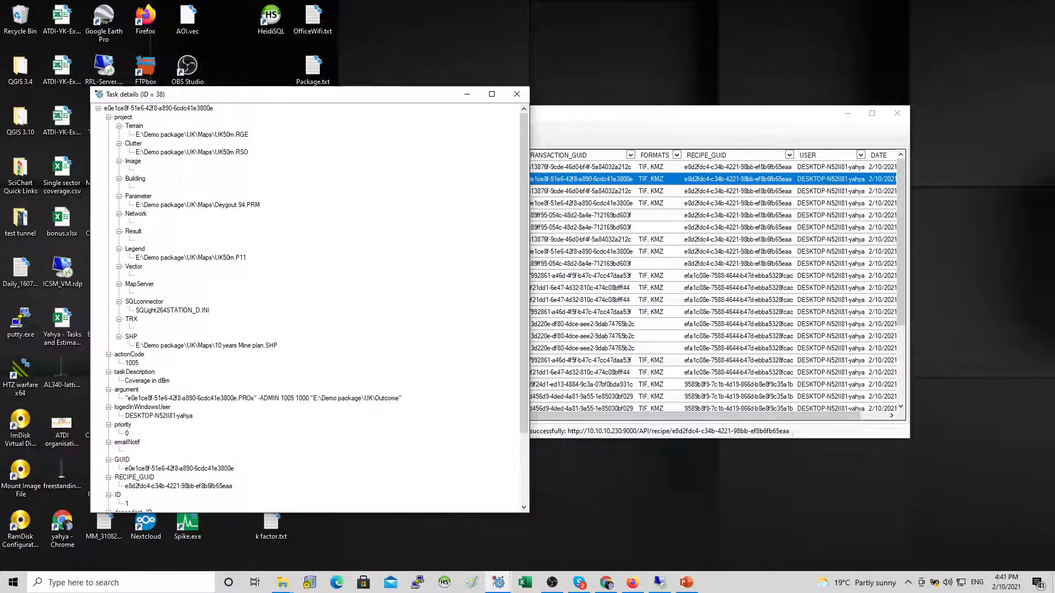
{"action": "left_click", "coordinate": [517, 94]}
Step: Save completed task 38's coverage output as a Google Earth KMZ file named liveDemo1 in the Downloads test folder
{"action": "right_click", "coordinate": [262, 179]}
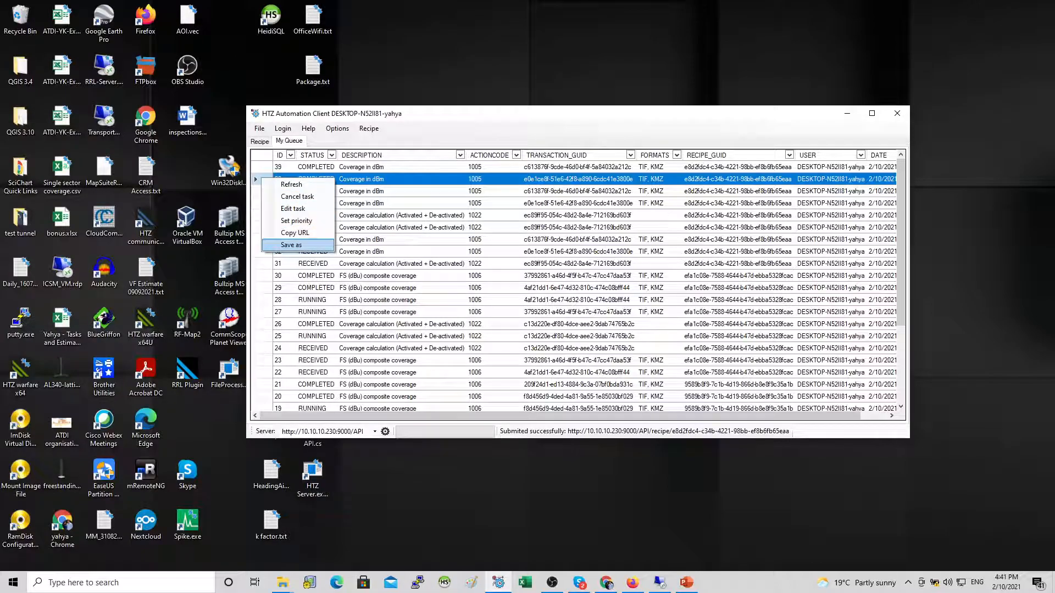
{"action": "left_click", "coordinate": [291, 245]}
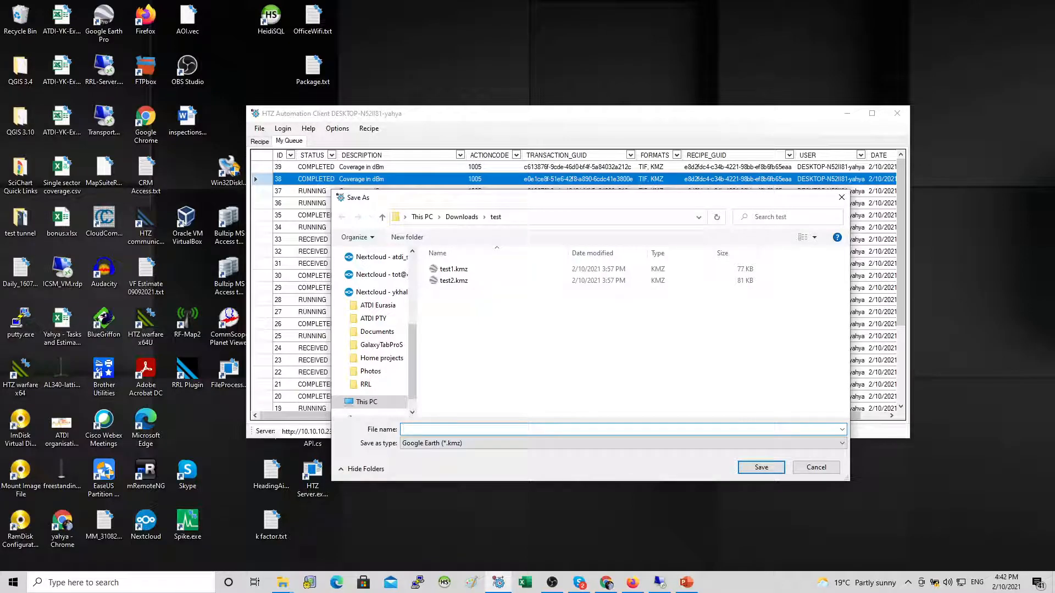
{"action": "left_click", "coordinate": [623, 443]}
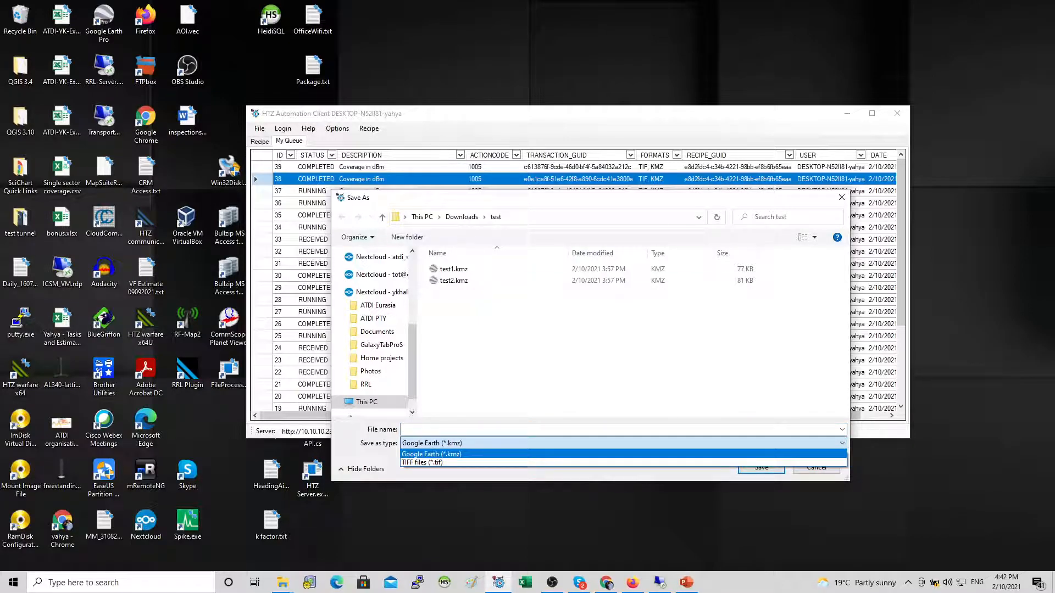
{"action": "left_click", "coordinate": [623, 455]}
{"action": "left_click", "coordinate": [621, 429]}
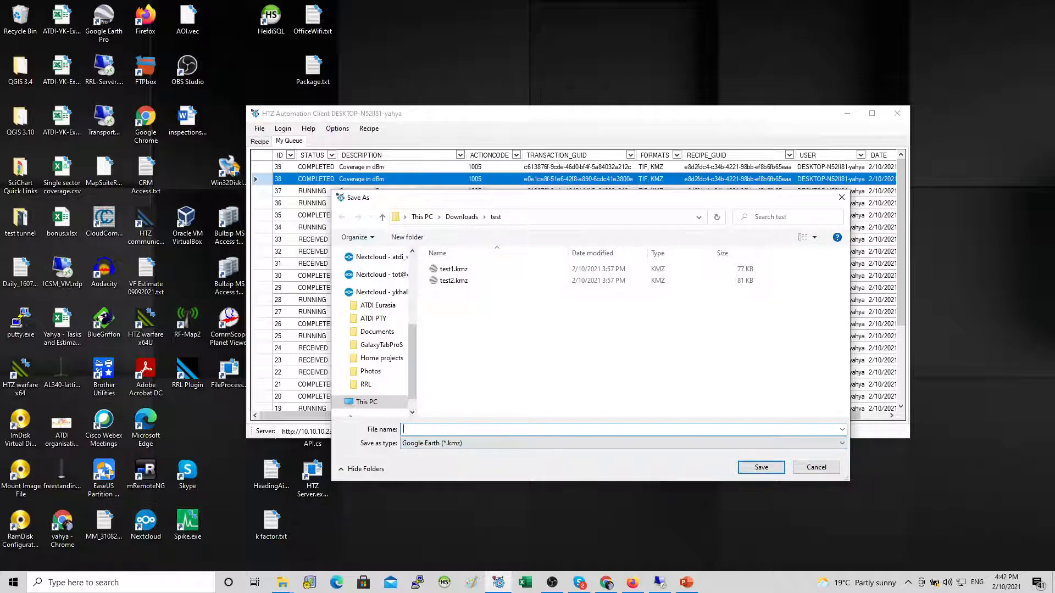
{"action": "type", "text": "liveDemo1"}
{"action": "key", "text": "Return"}
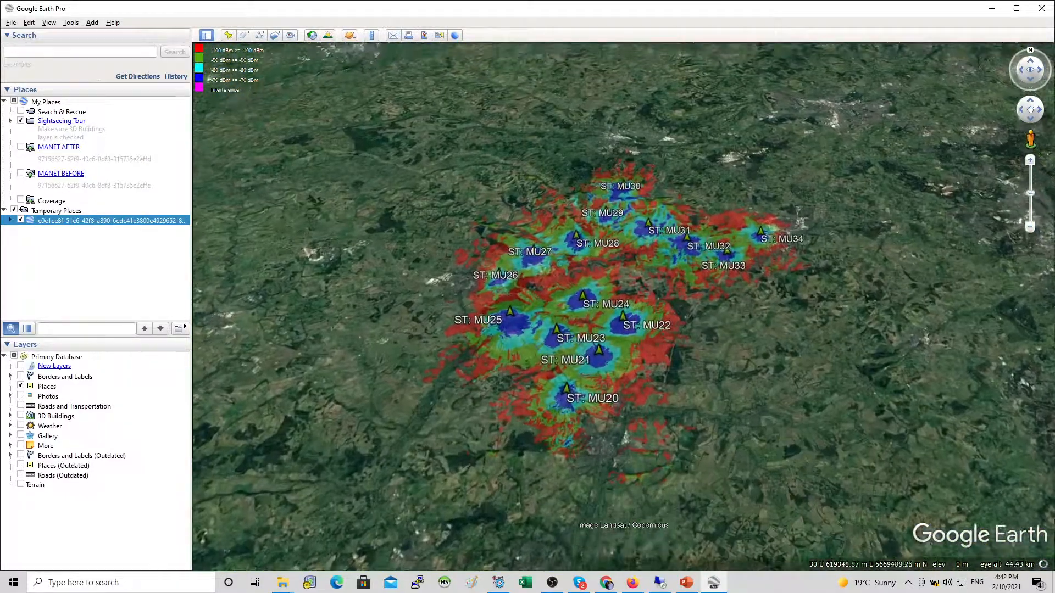
Step: Save completed task 39's coverage output as a Google Earth KMZ file named liveDemo2 in the same folder
{"action": "key", "text": "alt+Tab"}
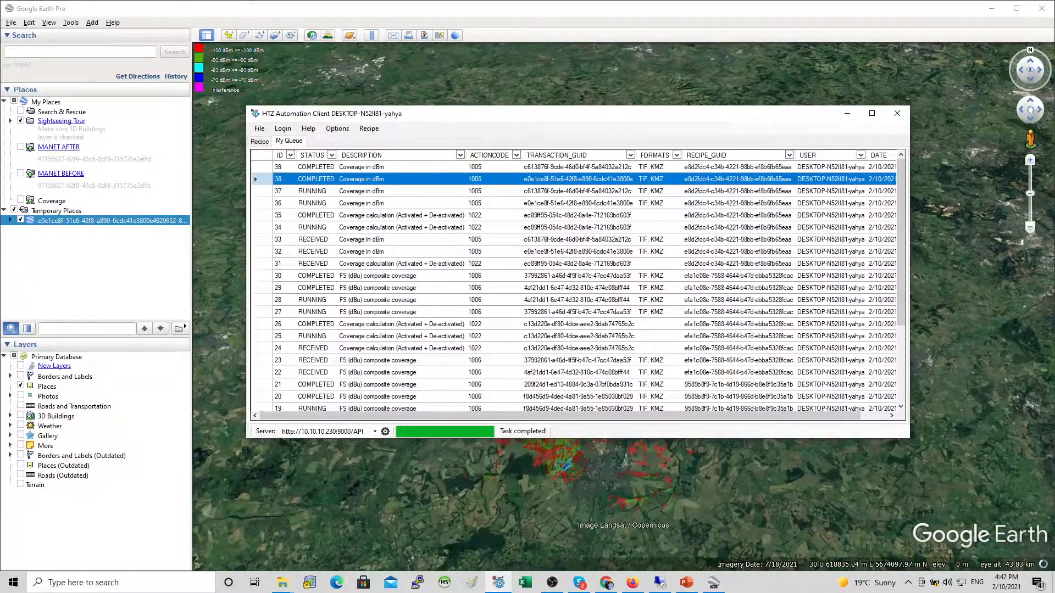
{"action": "right_click", "coordinate": [265, 167]}
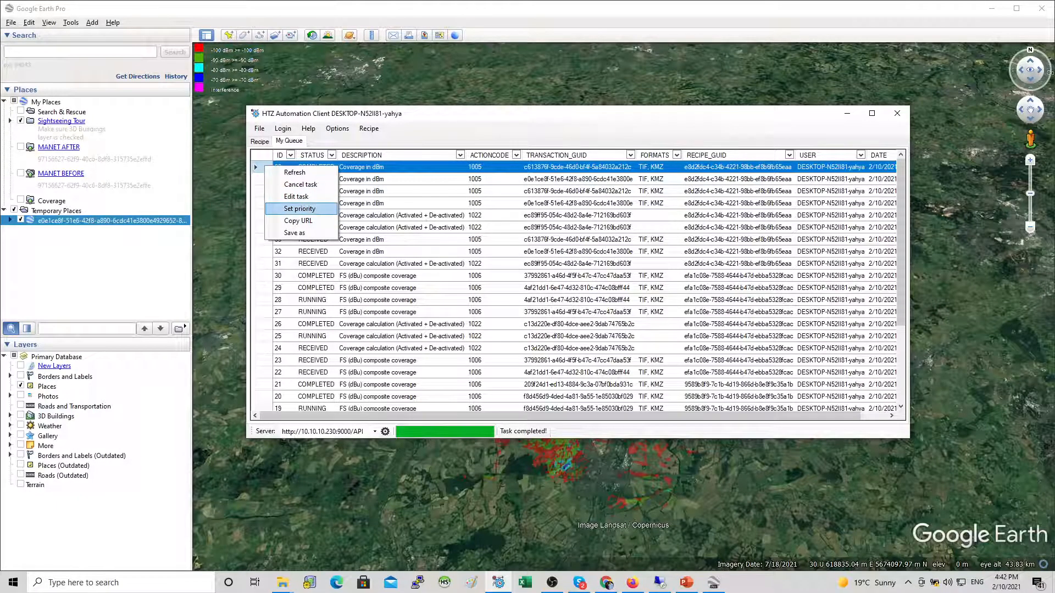
{"action": "left_click", "coordinate": [294, 232]}
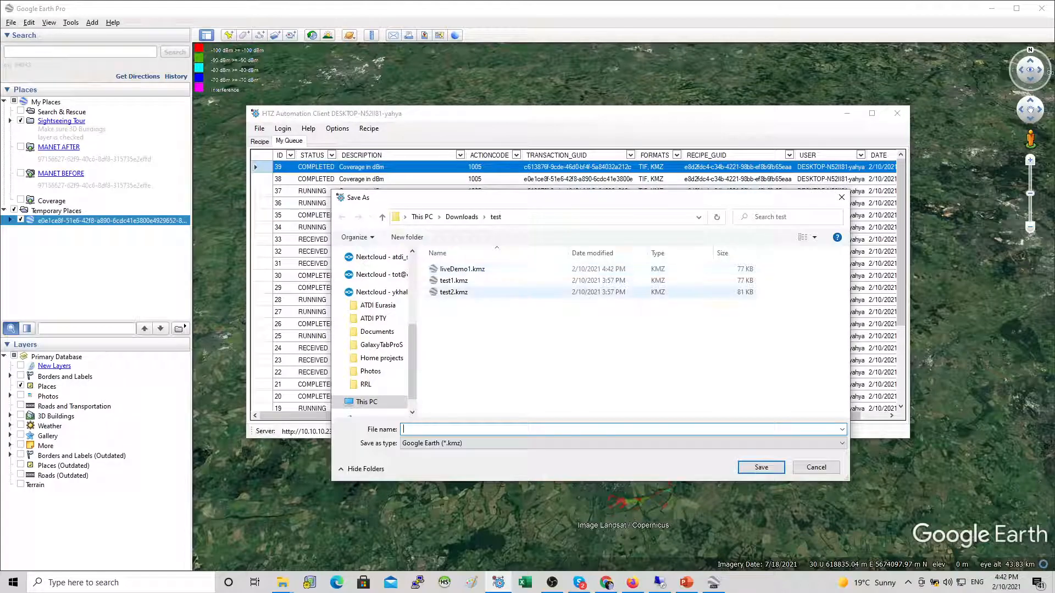
{"action": "left_click", "coordinate": [462, 269]}
{"action": "left_click", "coordinate": [435, 429]}
{"action": "left_click", "coordinate": [434, 430]}
{"action": "key", "text": "Return"}
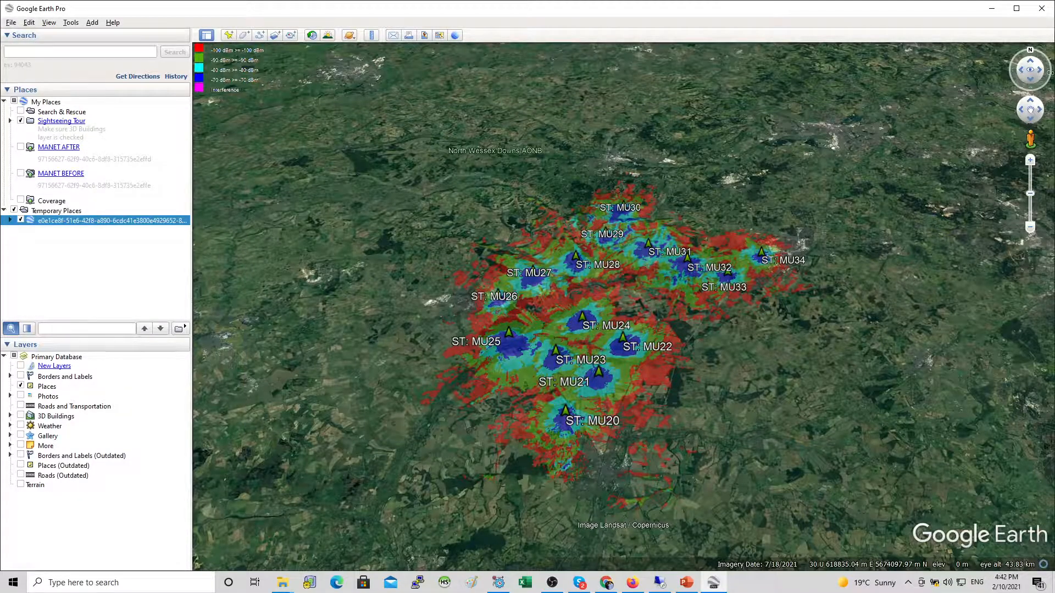
Step: Open the Downloads test folder in File Explorer by pasting its path
{"action": "left_click_drag", "start_coordinate": [488, 345], "coordinate": [467, 341]}
{"action": "key", "text": "alt+Tab"}
{"action": "key", "text": "alt+Tab"}
{"action": "key", "text": "alt+Tab"}
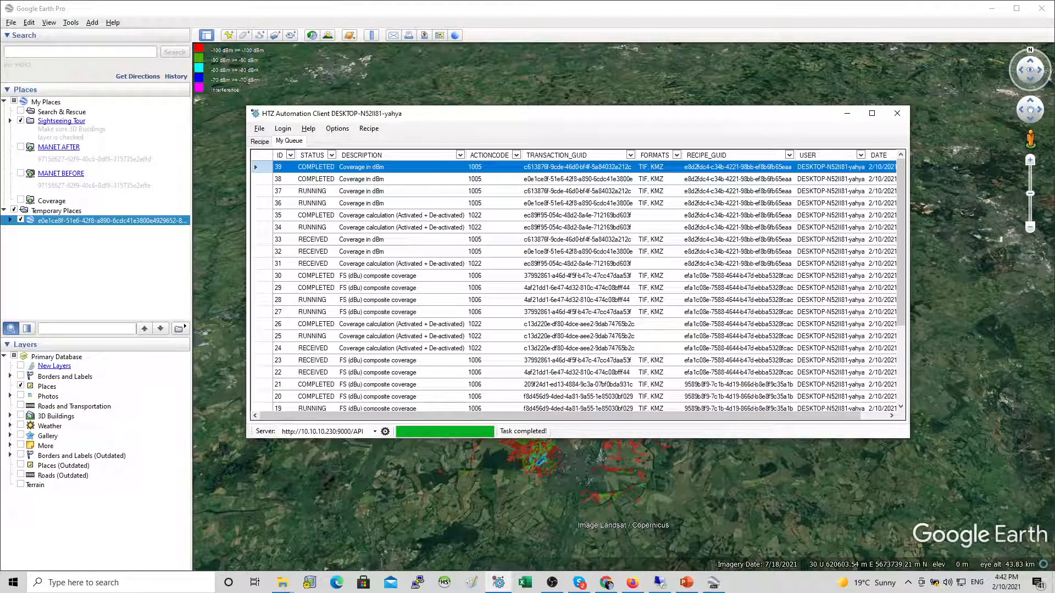
{"action": "left_click", "coordinate": [282, 582]}
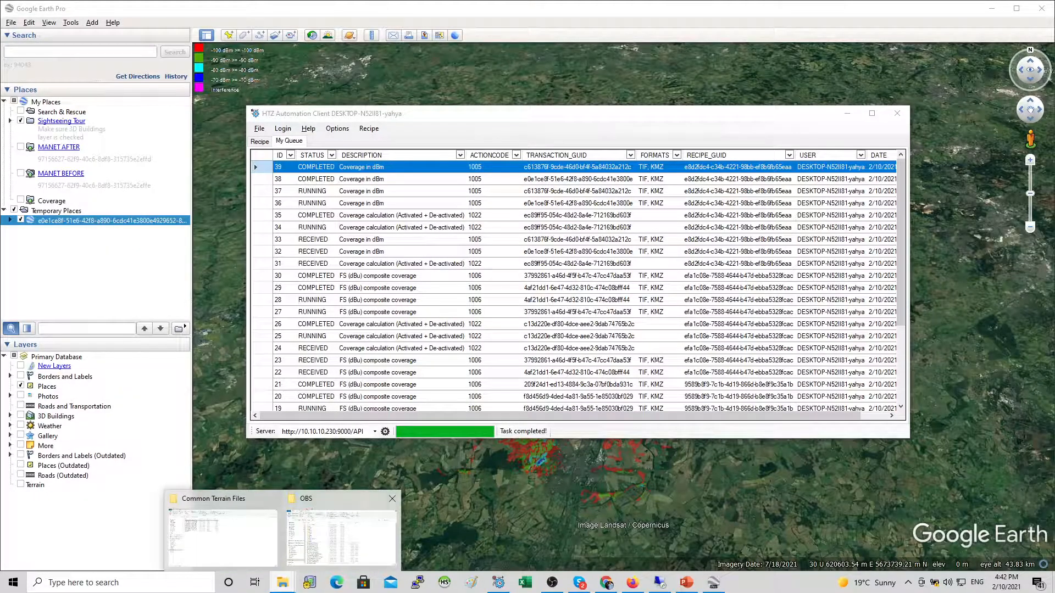
{"action": "left_click", "coordinate": [341, 537]}
{"action": "left_click", "coordinate": [418, 147]}
{"action": "type", "text": "C:\\Users\\yahya\\Downloads\\test"}
{"action": "key", "text": "Return"}
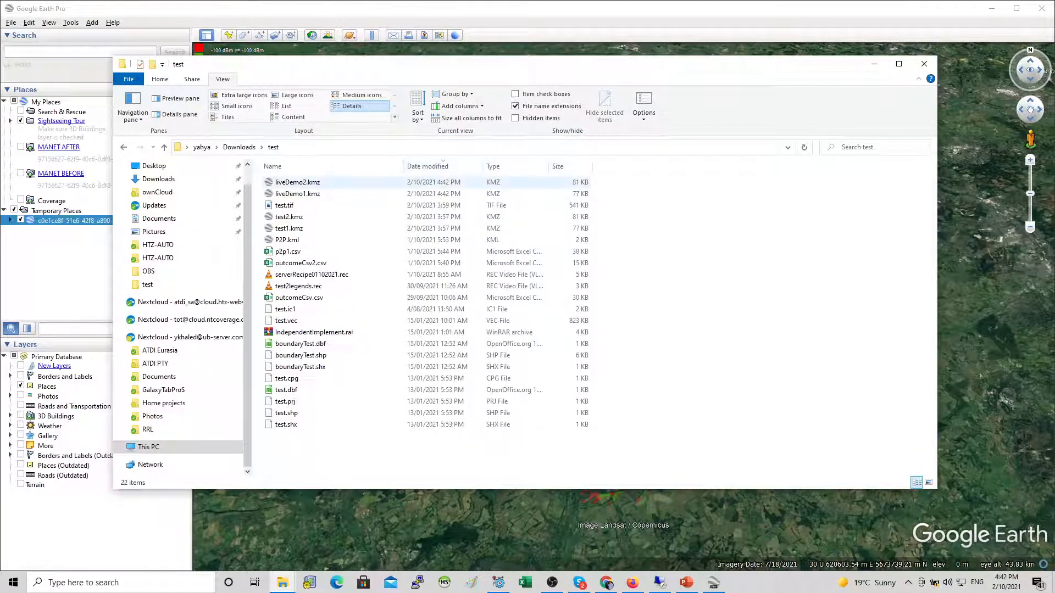
Step: Load the liveDemo1 and liveDemo2 KMZ files into Google Earth, agreeing to reload the existing file
{"action": "left_click", "coordinate": [330, 183]}
{"action": "left_click_drag", "start_coordinate": [329, 183], "coordinate": [78, 261]}
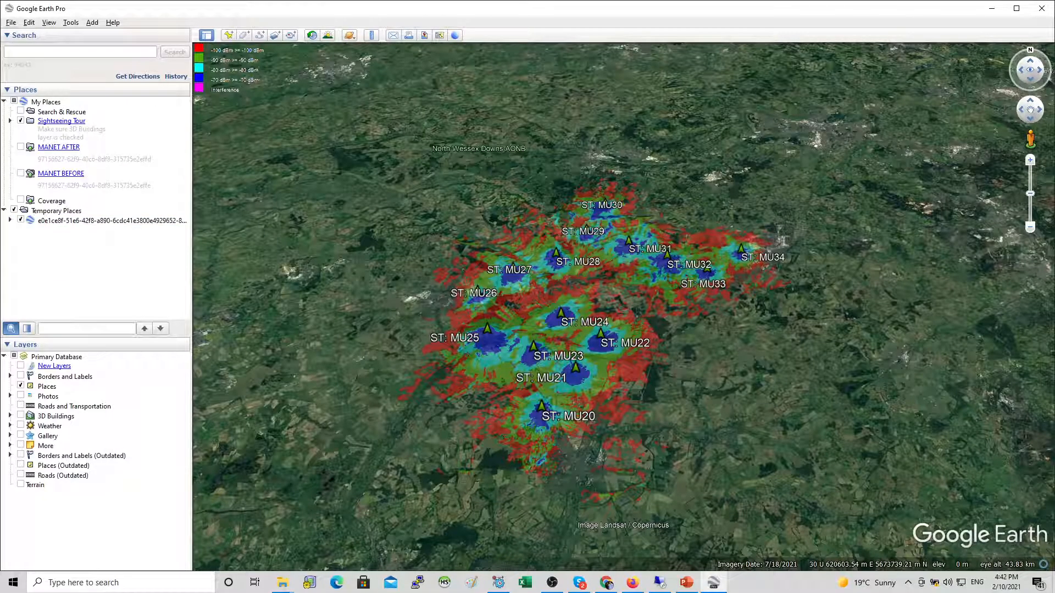
{"action": "key", "text": "alt+Tab"}
{"action": "left_click", "coordinate": [330, 194]}
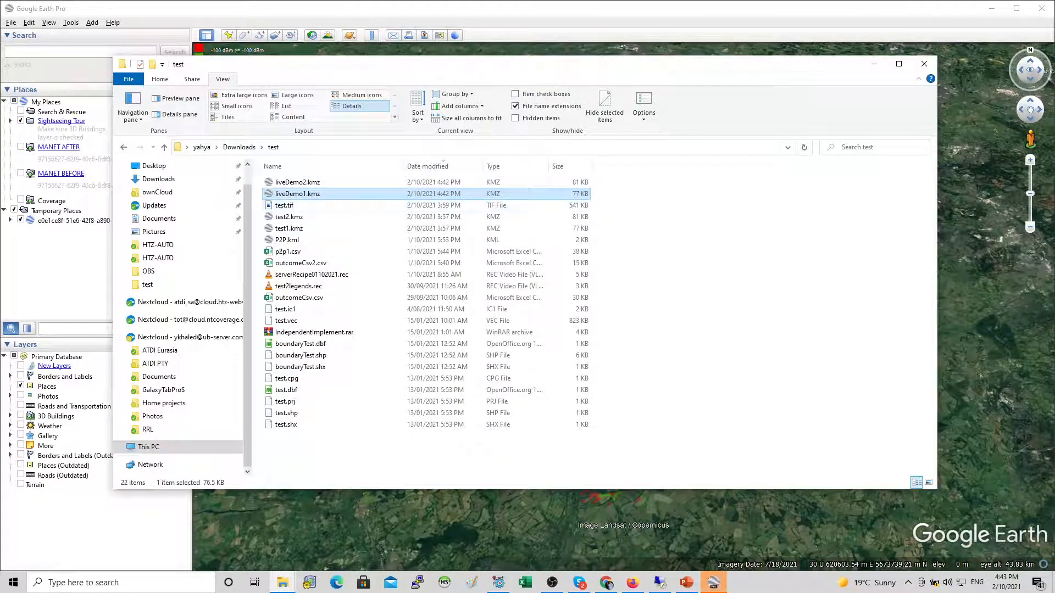
{"action": "double_click", "coordinate": [330, 183]}
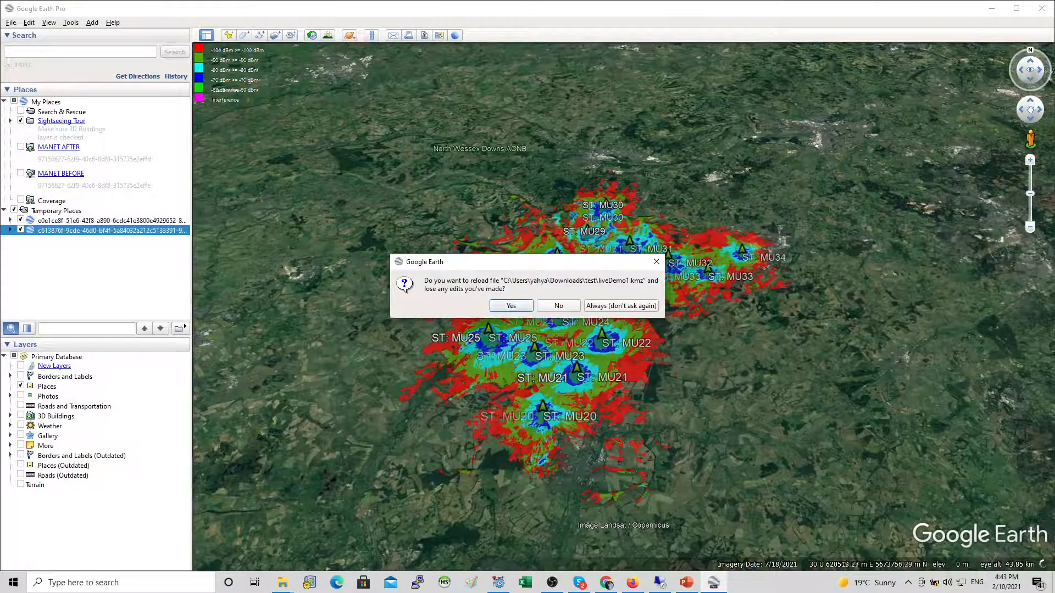
{"action": "key", "text": "Return"}
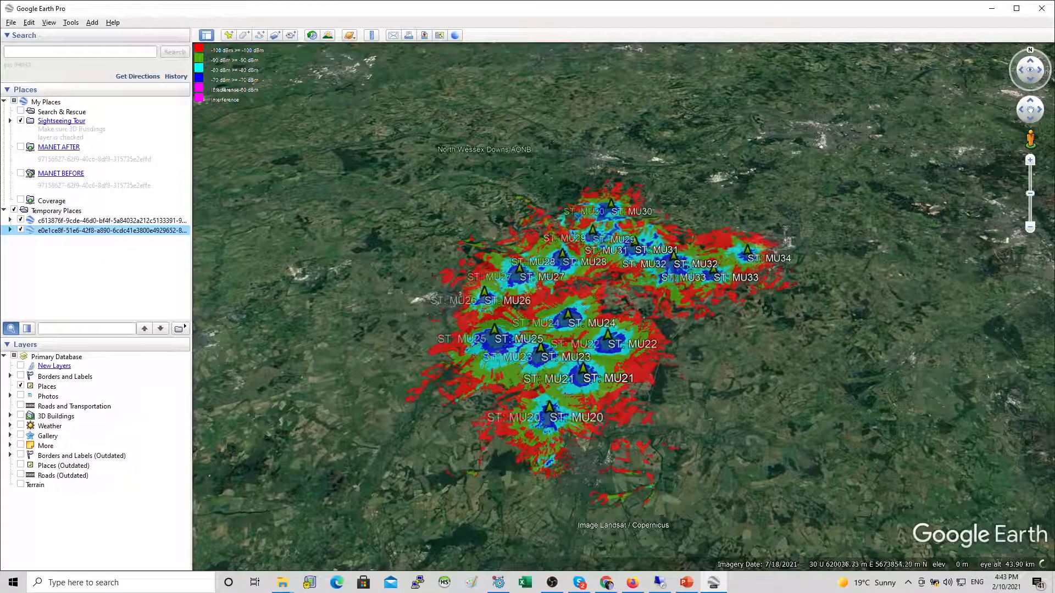
Step: Compare the two coverage overlays by toggling each layer's visibility while zoomed in on the stations
{"action": "left_click", "coordinate": [20, 229]}
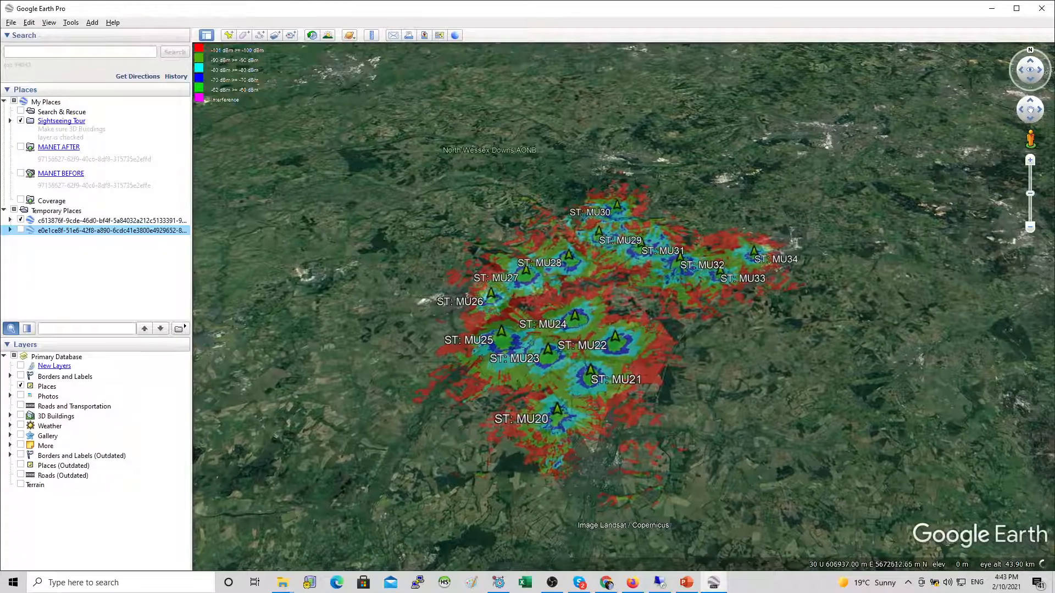
{"action": "scroll", "coordinate": [506, 339], "scroll_direction": "up", "scroll_amount": 5}
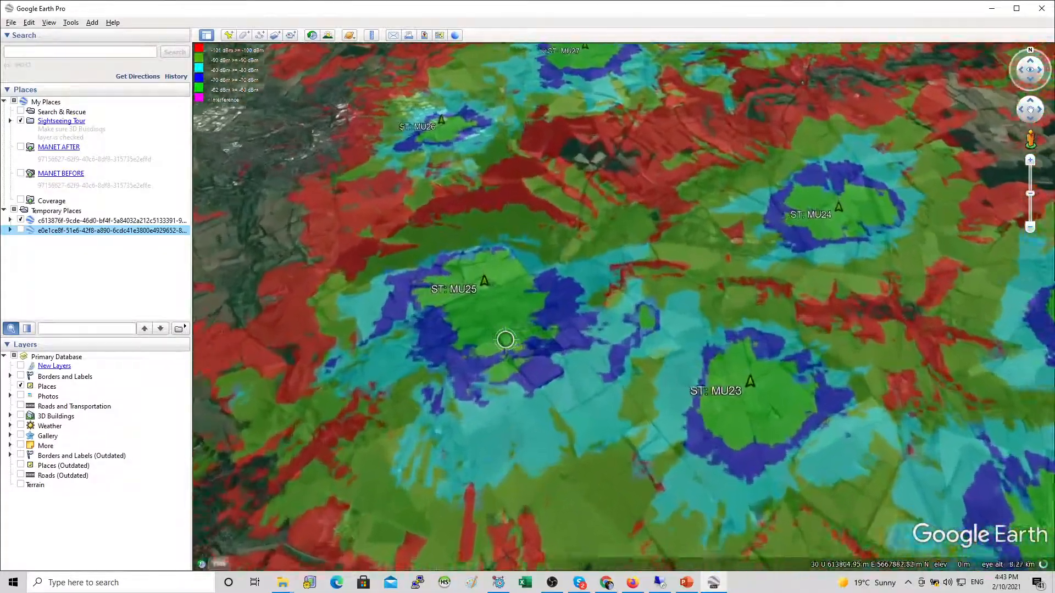
{"action": "left_click_drag", "start_coordinate": [505, 340], "coordinate": [305, 272]}
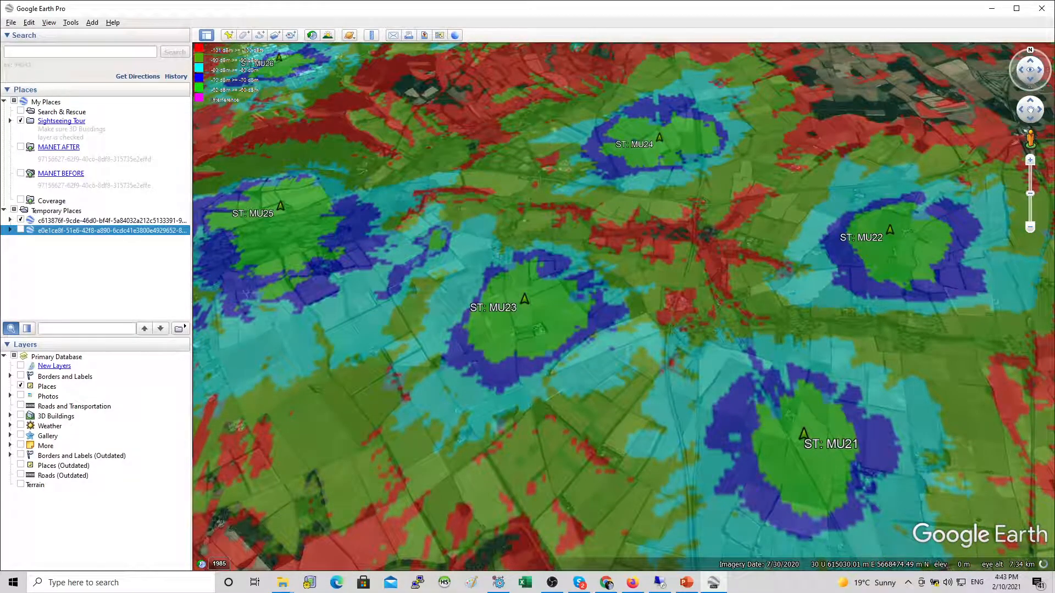
{"action": "left_click", "coordinate": [21, 220]}
{"action": "left_click", "coordinate": [20, 230]}
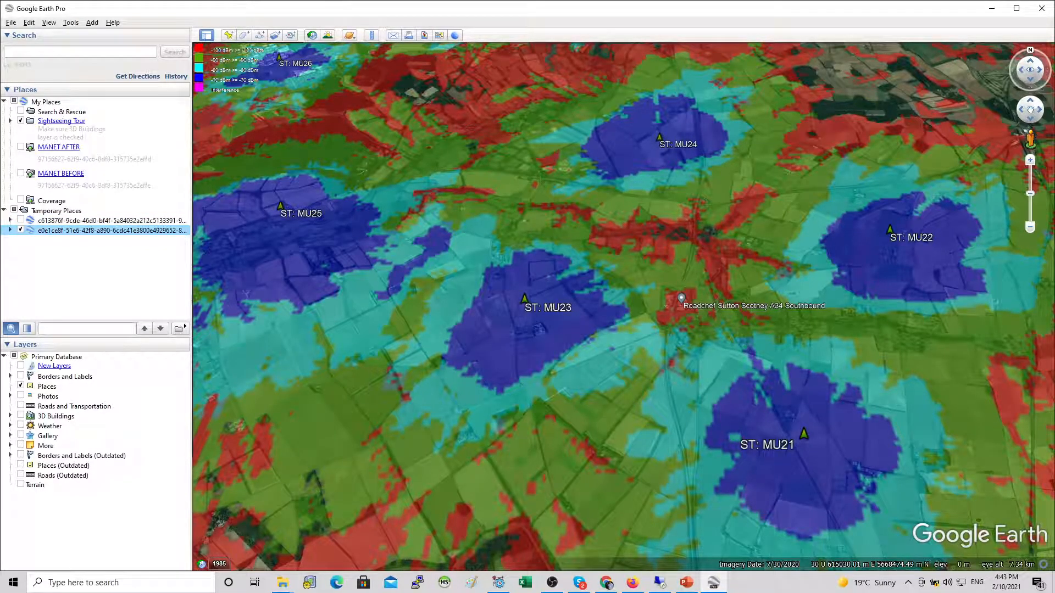
{"action": "left_click", "coordinate": [20, 220]}
{"action": "left_click", "coordinate": [21, 230]}
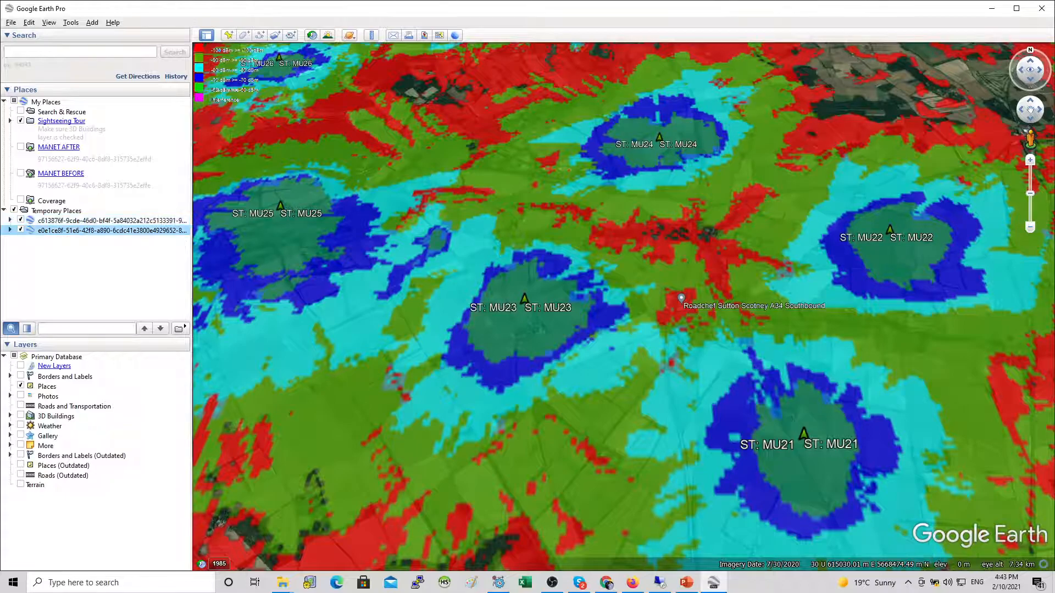
{"action": "left_click", "coordinate": [21, 229]}
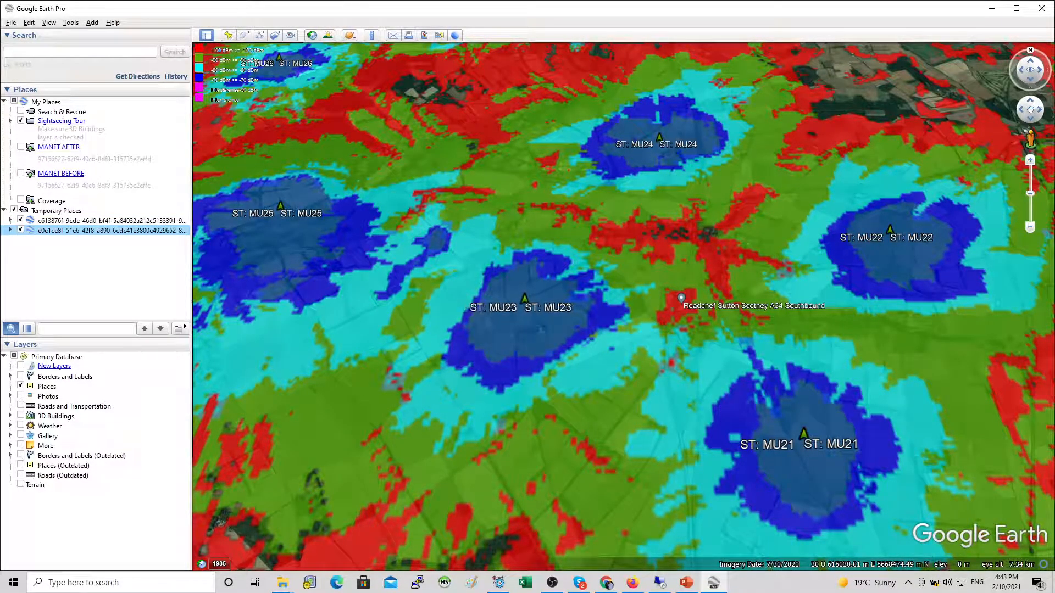
Step: Save task 39's coverage output as a TIFF file named demo1
{"action": "key", "text": "alt+Tab"}
{"action": "key", "text": "alt+Tab"}
{"action": "key", "text": "Tab"}
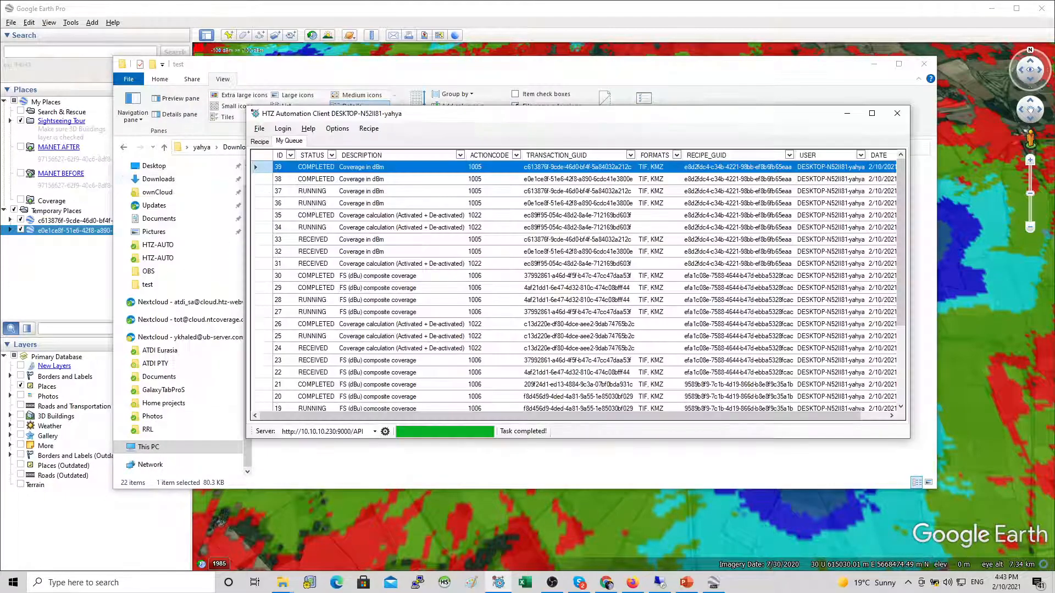
{"action": "right_click", "coordinate": [263, 166]}
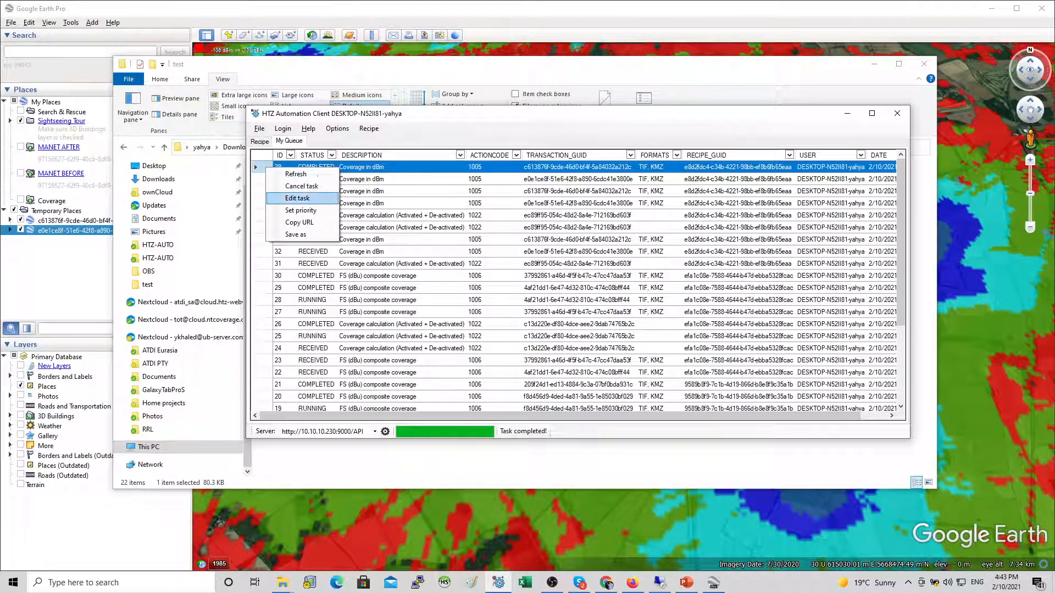
{"action": "left_click", "coordinate": [291, 236]}
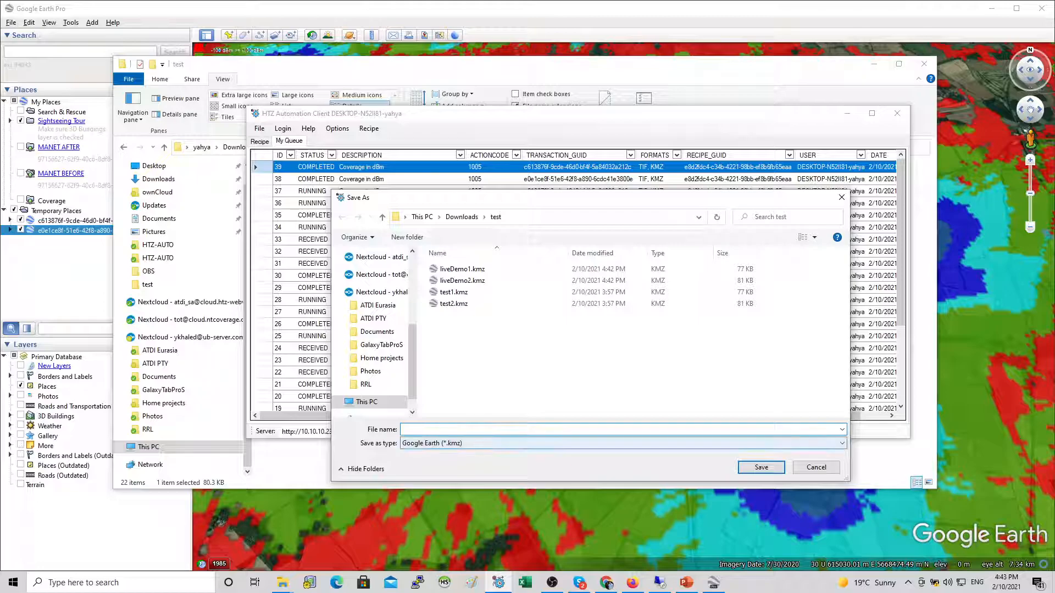
{"action": "left_click", "coordinate": [623, 443]}
{"action": "left_click", "coordinate": [623, 462]}
{"action": "left_click", "coordinate": [621, 430]}
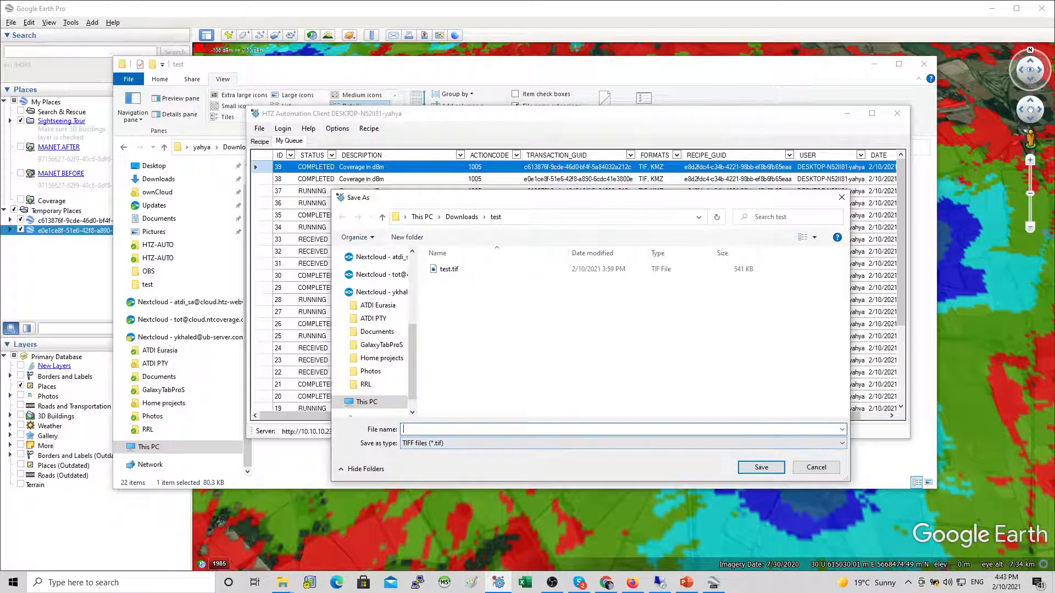
{"action": "type", "text": "demp1"}
{"action": "key", "text": "BackSpace"}
{"action": "key", "text": "BackSpace"}
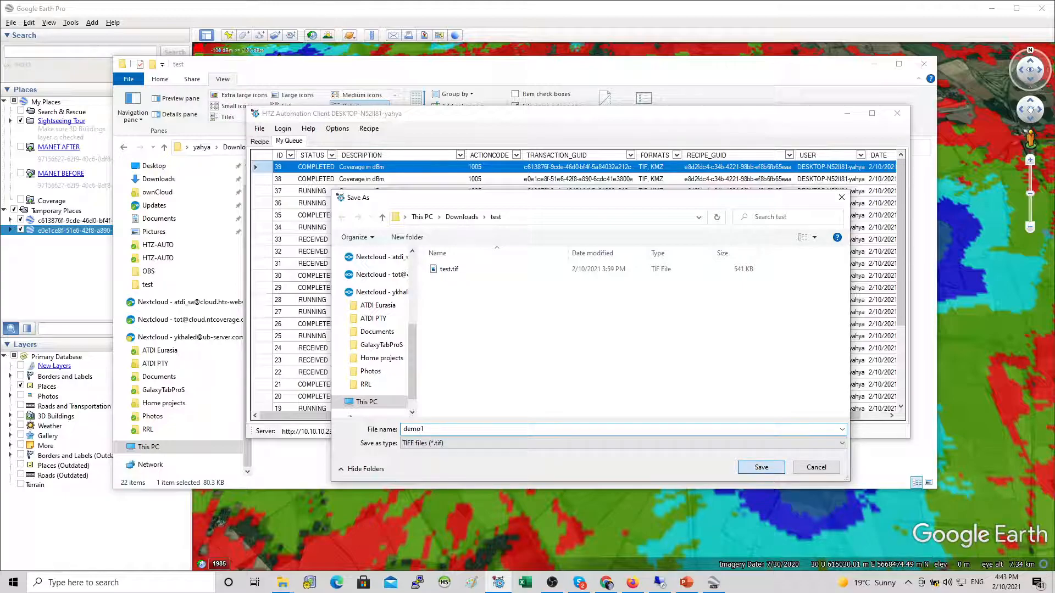
{"action": "left_click", "coordinate": [761, 467]}
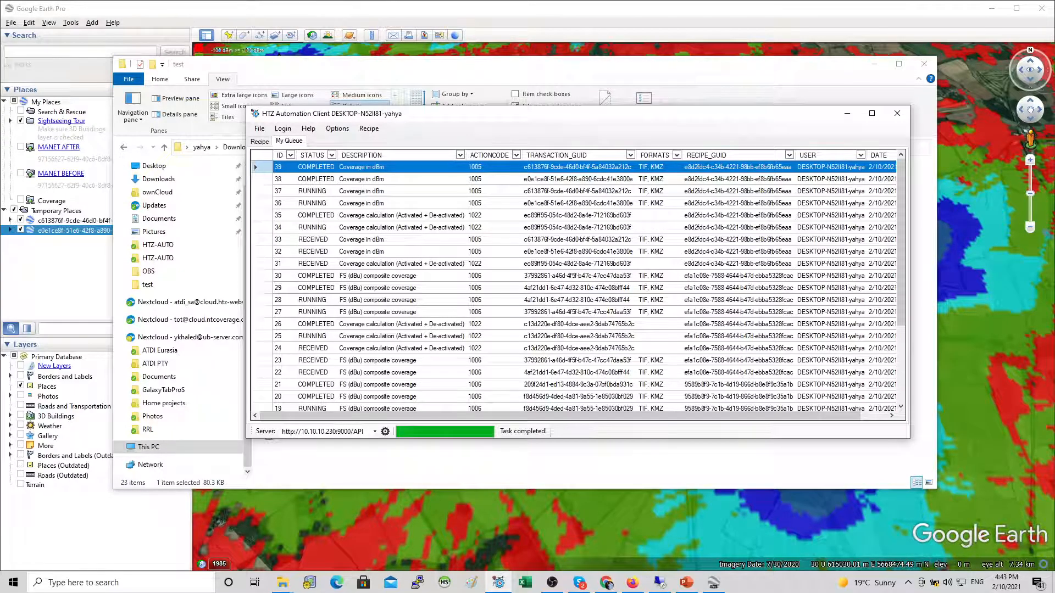
Step: Open demo1.tif from the folder to view it, then close the image viewer
{"action": "key", "text": "alt+Tab"}
{"action": "left_click", "coordinate": [307, 182]}
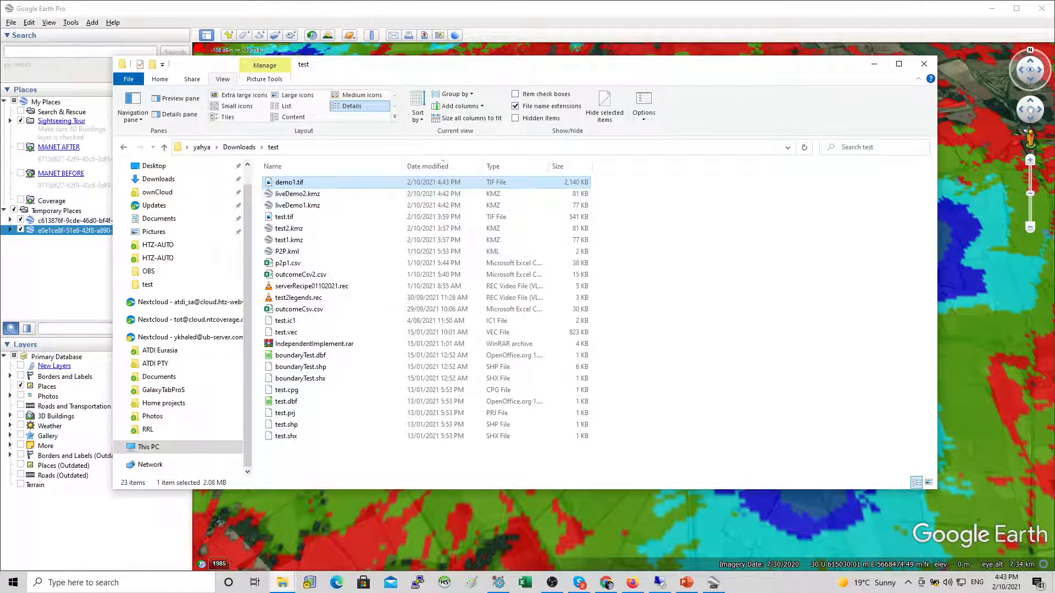
{"action": "key", "text": "Return"}
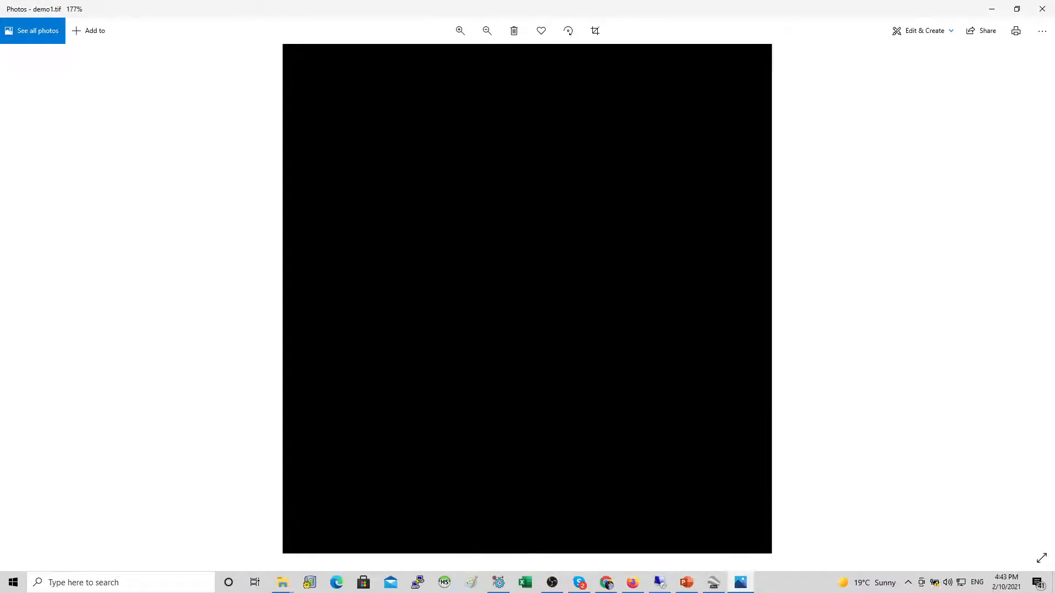
{"action": "left_click", "coordinate": [1016, 9]}
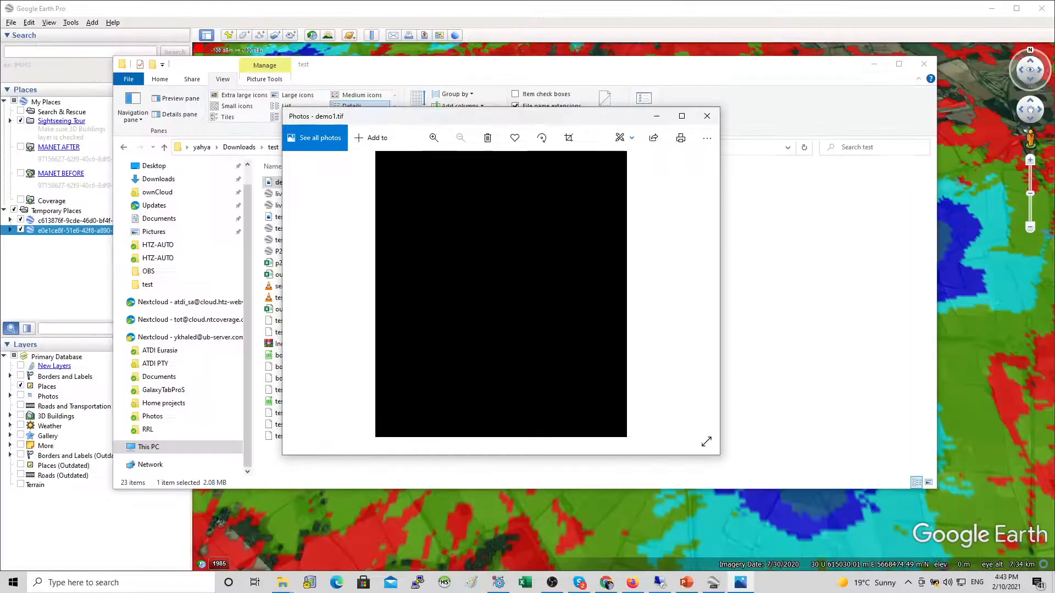
{"action": "left_click", "coordinate": [707, 116]}
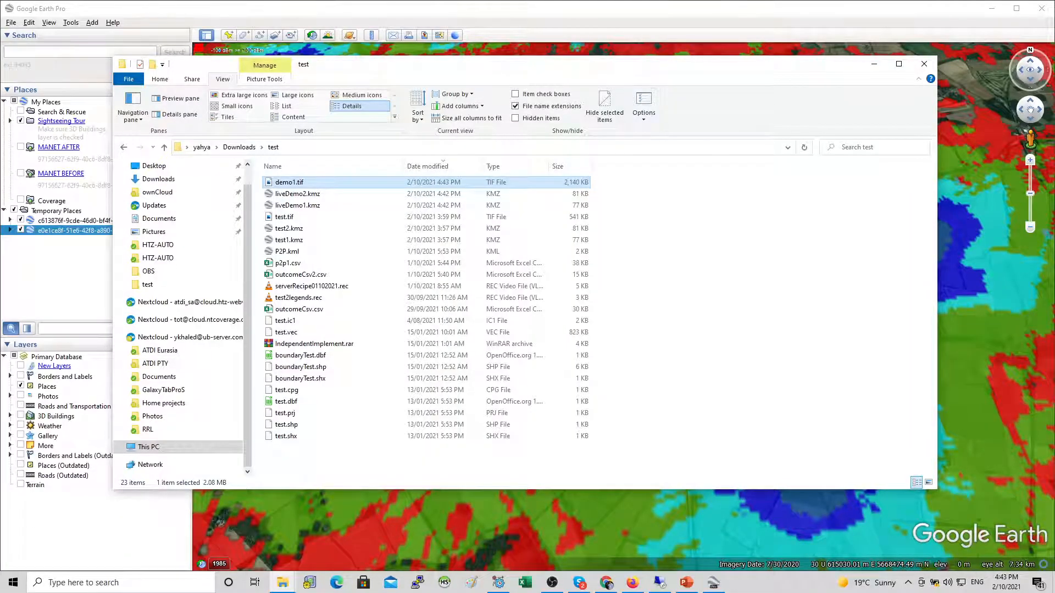
Step: Refresh the task queue in the automation client
{"action": "left_click_drag", "start_coordinate": [580, 65], "coordinate": [701, 65]}
{"action": "key", "text": "alt+Tab"}
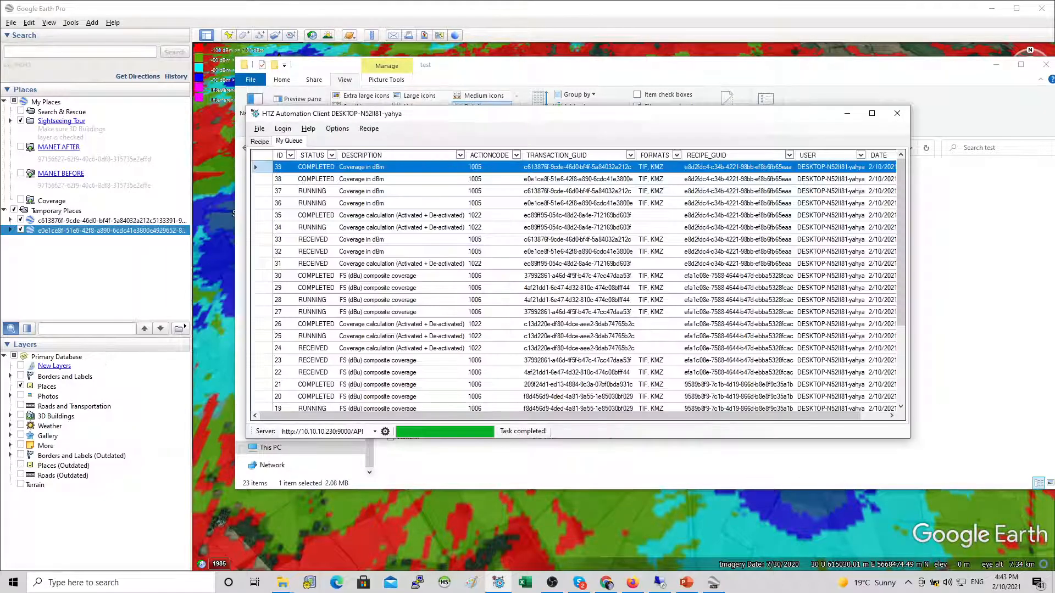
{"action": "right_click", "coordinate": [386, 229]}
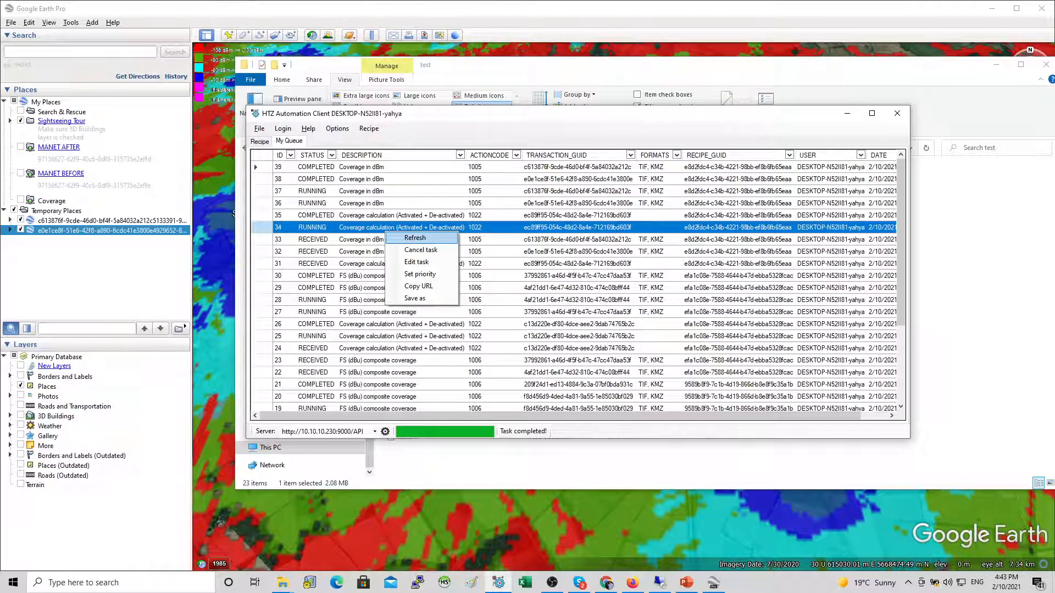
{"action": "left_click", "coordinate": [413, 237]}
Step: Widen the client window and copy the result URL of task 39
{"action": "left_click_drag", "start_coordinate": [910, 264], "coordinate": [974, 263]}
{"action": "right_click", "coordinate": [267, 168]}
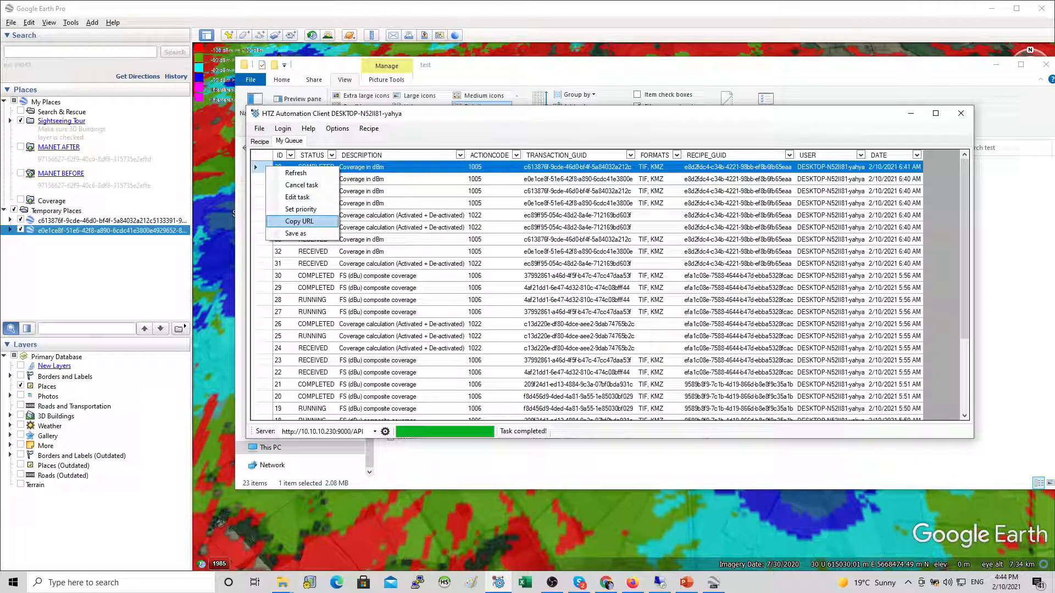
{"action": "left_click", "coordinate": [300, 222]}
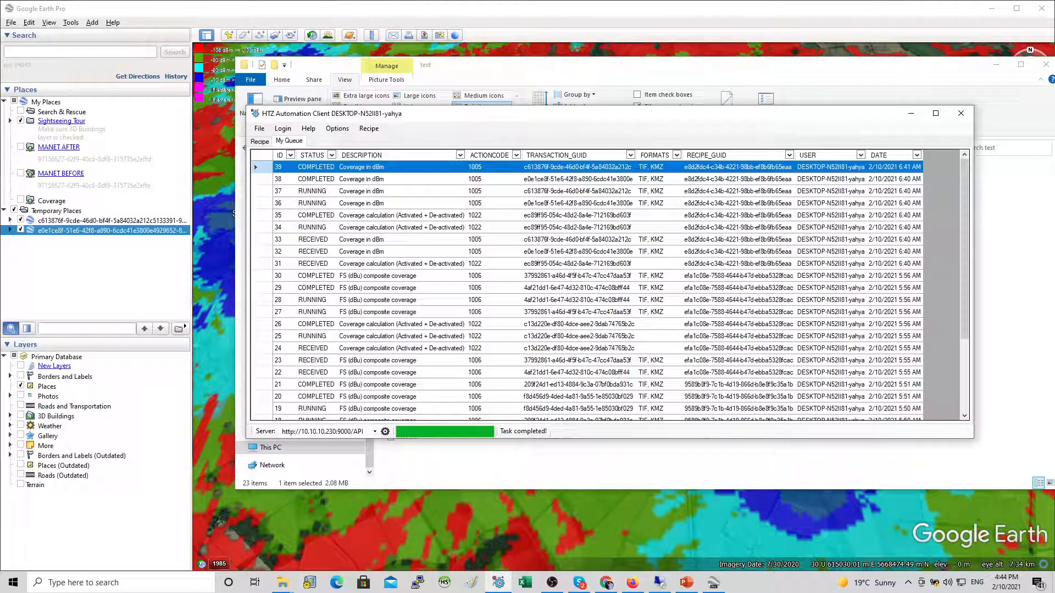
Step: Open the properties of the Coverage network link and clear its Link field
{"action": "left_click", "coordinate": [578, 167]}
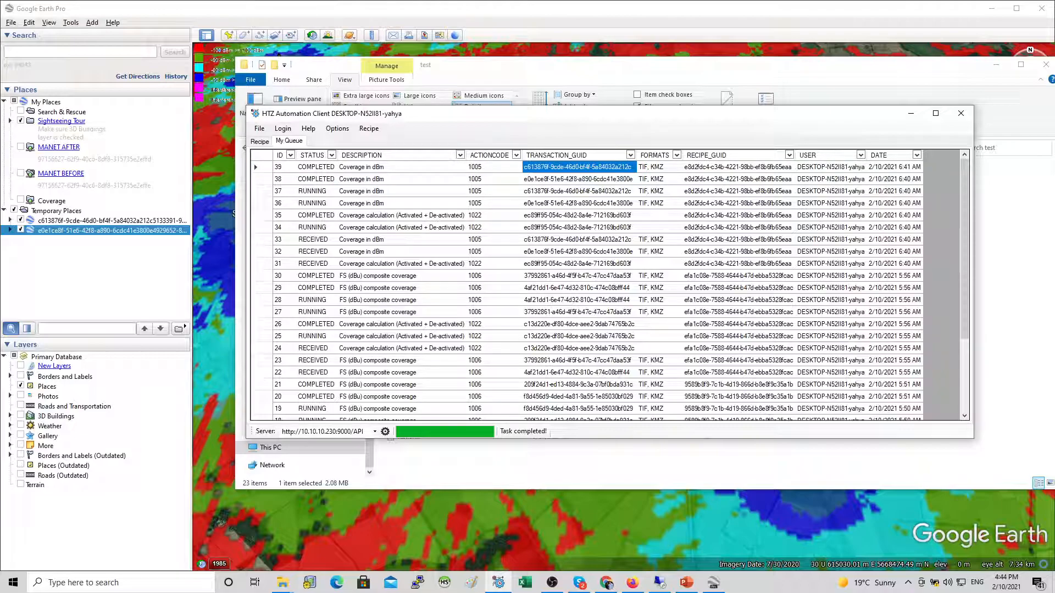
{"action": "left_click", "coordinate": [50, 201]}
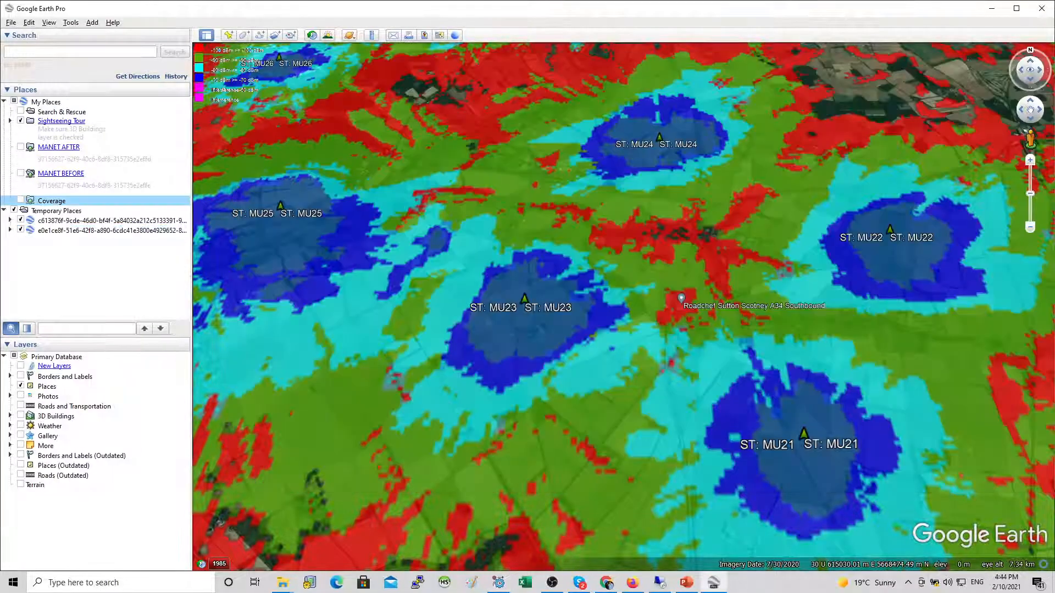
{"action": "right_click", "coordinate": [50, 201]}
{"action": "left_click", "coordinate": [77, 341]}
{"action": "key", "text": "Tab"}
{"action": "key", "text": "BackSpace"}
Step: Copy task 39's result URL in the automation client and paste it as the Coverage link, then confirm
{"action": "key", "text": "alt+Tab"}
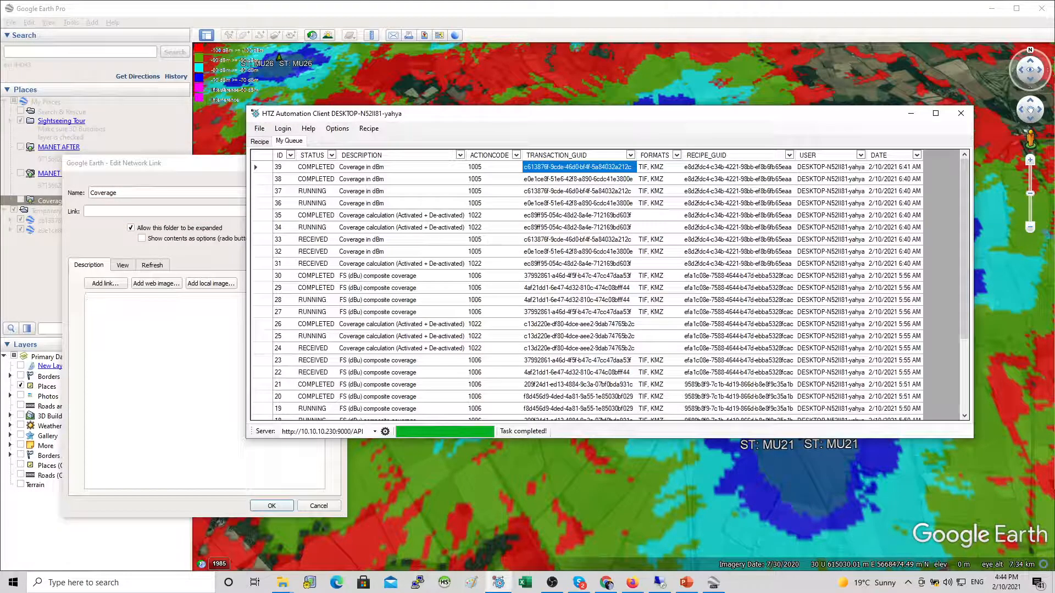
{"action": "right_click", "coordinate": [261, 167]}
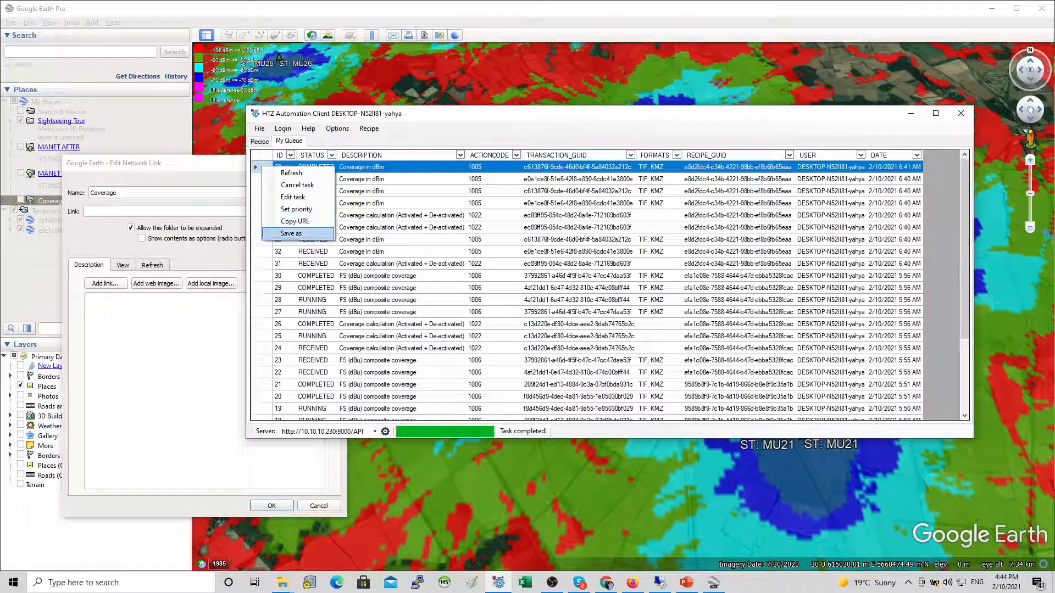
{"action": "left_click", "coordinate": [295, 220]}
{"action": "key", "text": "alt+Tab"}
{"action": "key", "text": "ctrl+v"}
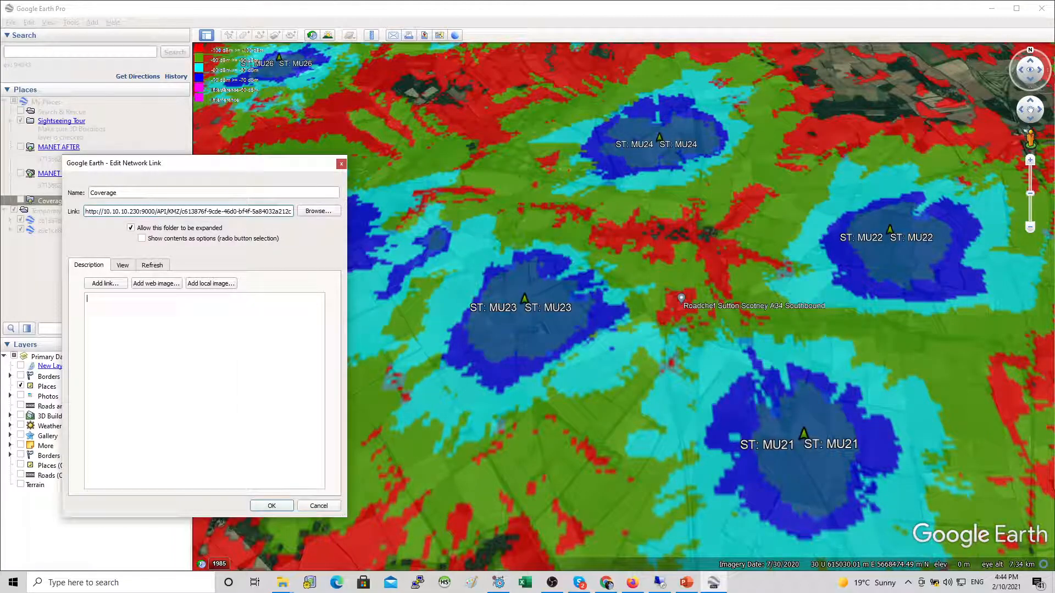
{"action": "key", "text": "Return"}
Step: Hide the Temporary Places layers, show only the Coverage link and view its coverage over the whole area
{"action": "left_click", "coordinate": [14, 209]}
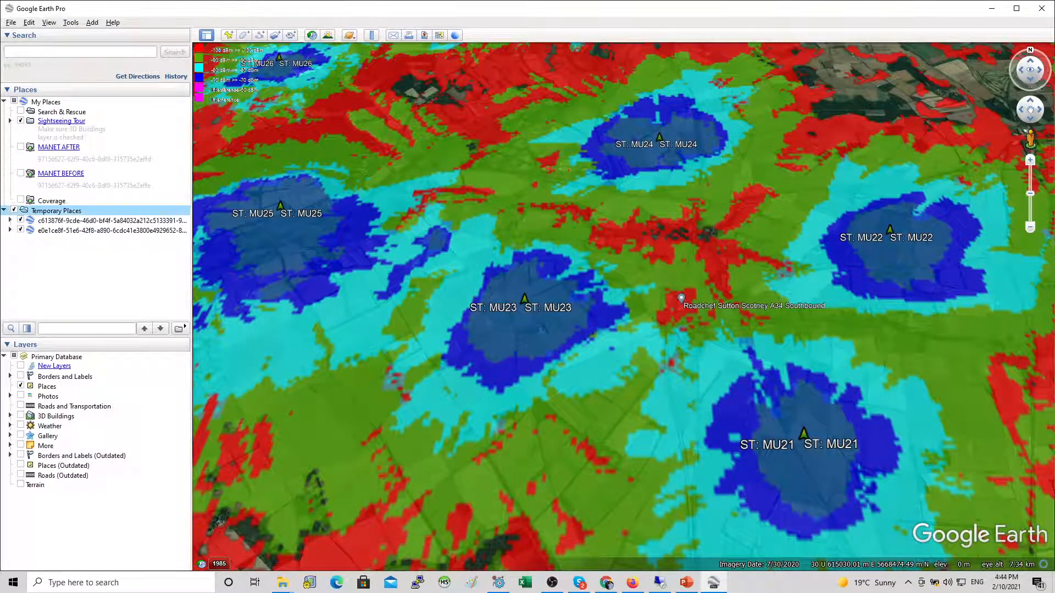
{"action": "left_click", "coordinate": [21, 200]}
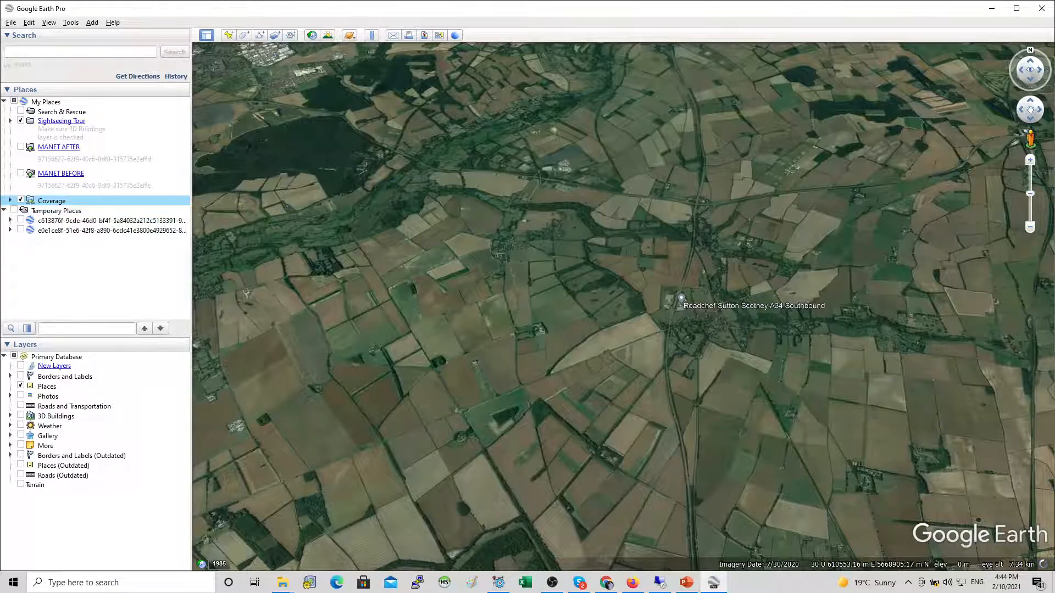
{"action": "scroll", "coordinate": [460, 286], "scroll_direction": "down", "scroll_amount": 6}
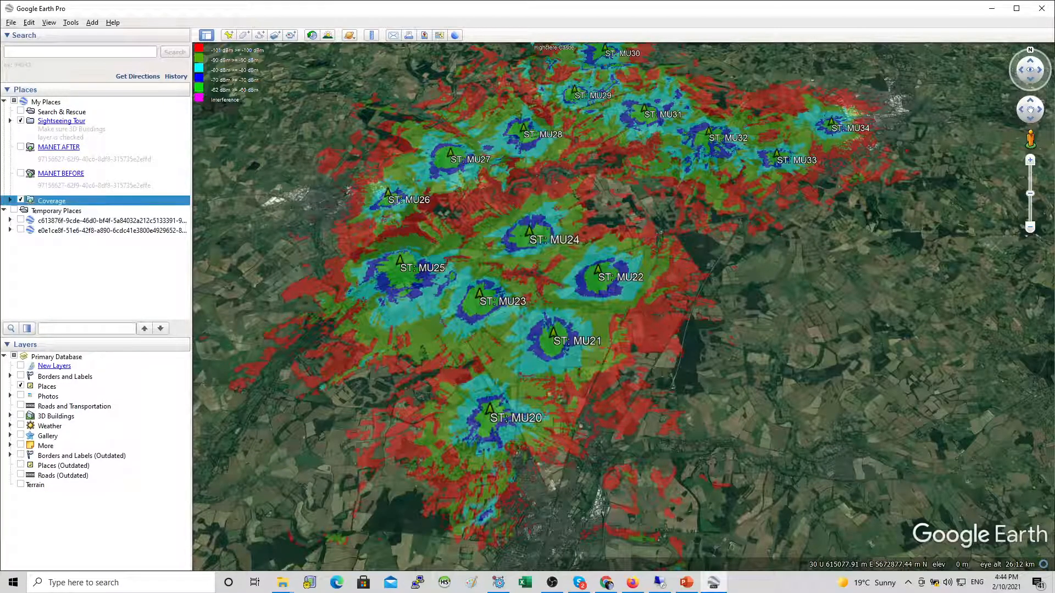
{"action": "left_click_drag", "start_coordinate": [530, 235], "coordinate": [559, 288]}
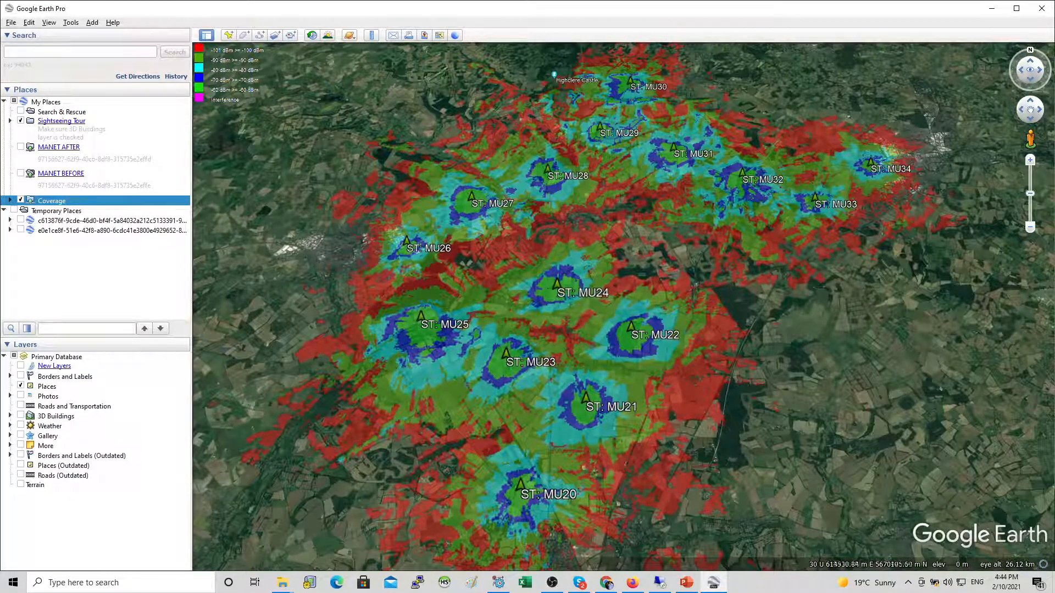
Step: Switch back to the automation client and open its Recipe tab
{"action": "key", "text": "alt+Tab"}
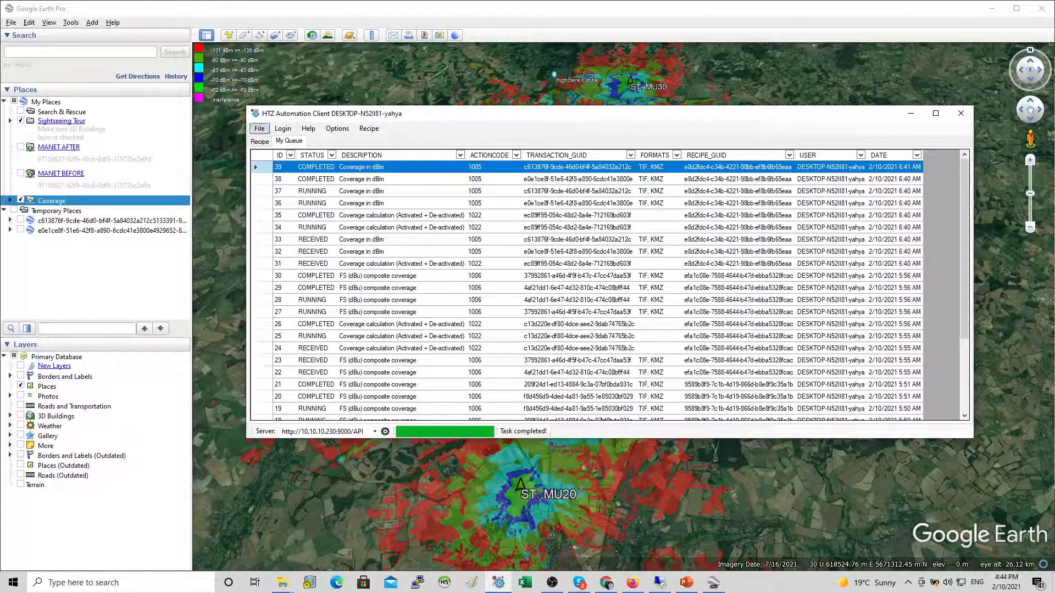
{"action": "left_click", "coordinate": [259, 142]}
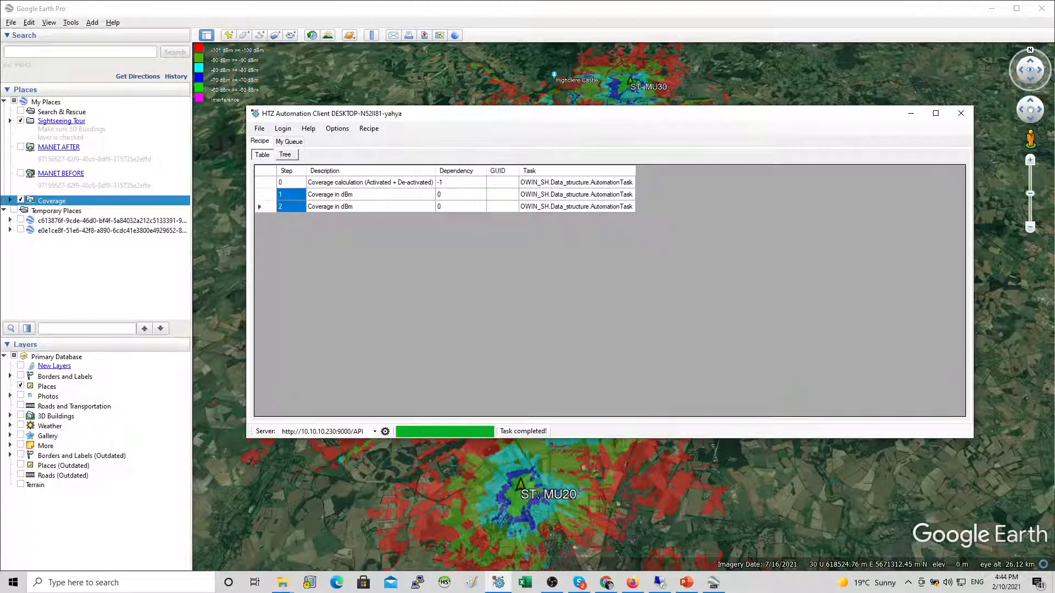